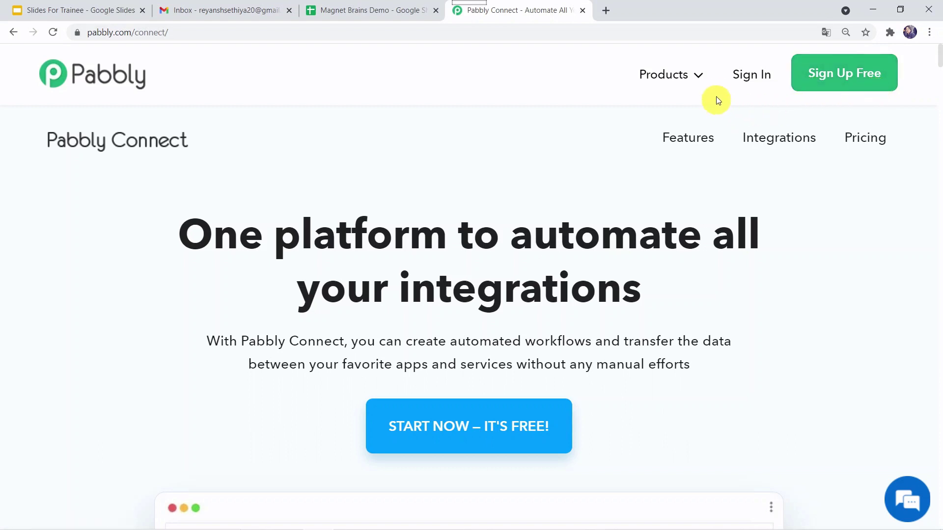
Sign in to Pabbly and access the Connect application from the account's app overview.
{"action": "left_click", "coordinate": [748, 81]}
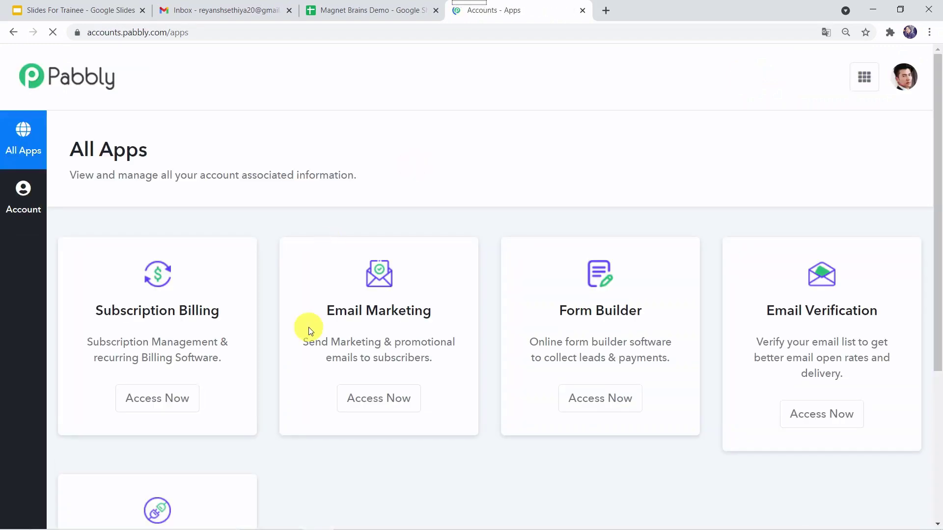
{"action": "scroll", "coordinate": [302, 362], "scroll_direction": "down", "scroll_amount": 5}
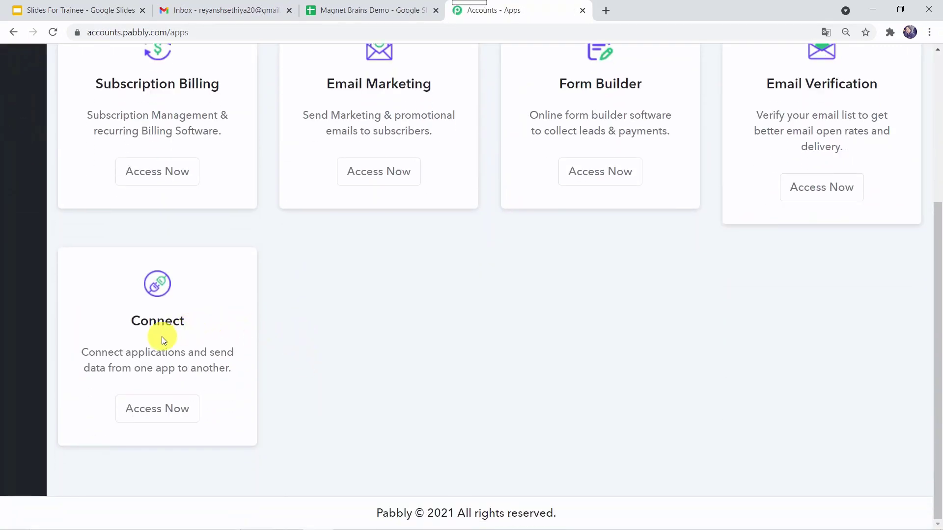
{"action": "left_click", "coordinate": [153, 414]}
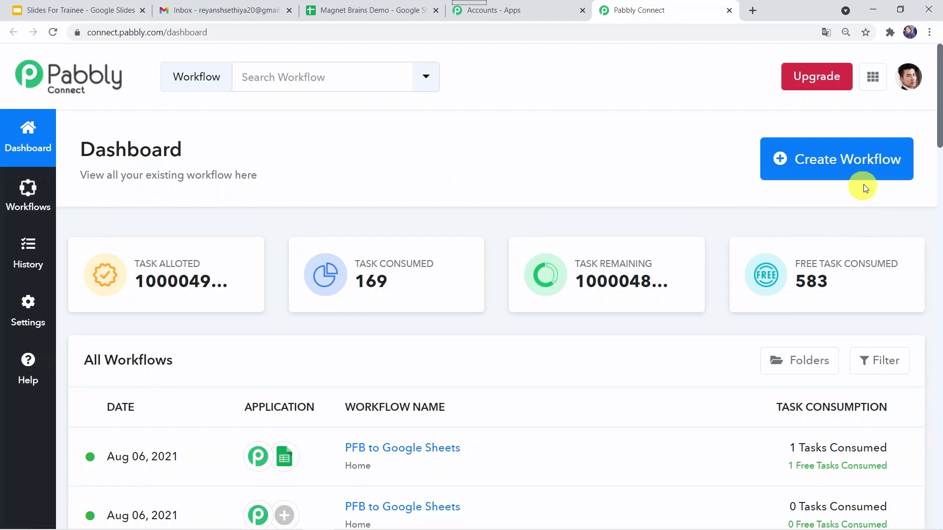
Create a new workflow named "Google Tasks to Google Sheets".
{"action": "left_click", "coordinate": [834, 165]}
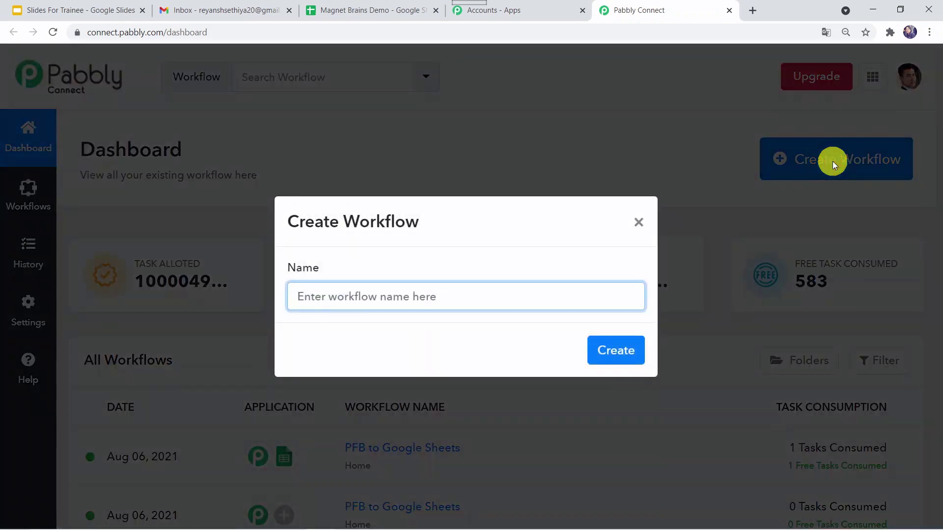
{"action": "left_click", "coordinate": [420, 297]}
{"action": "type", "text": "Google Tasks to Google Sheets"}
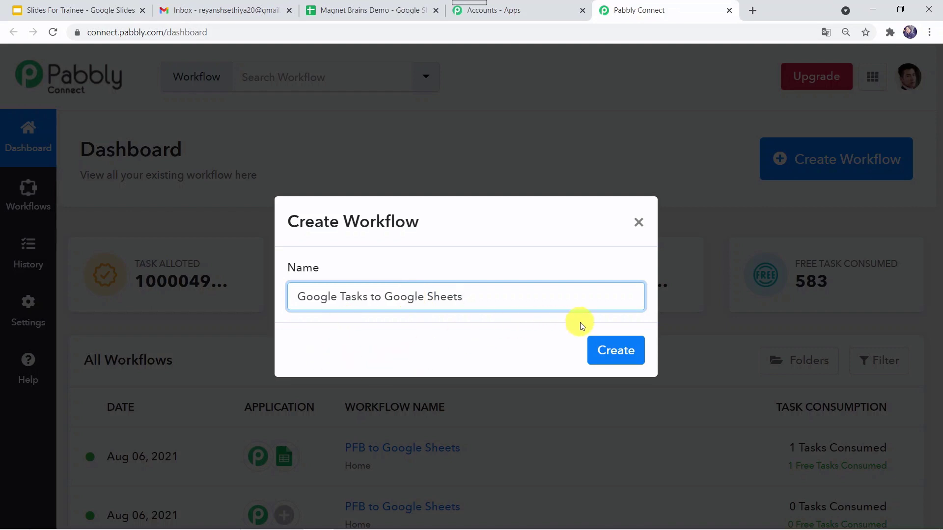
{"action": "left_click", "coordinate": [616, 351]}
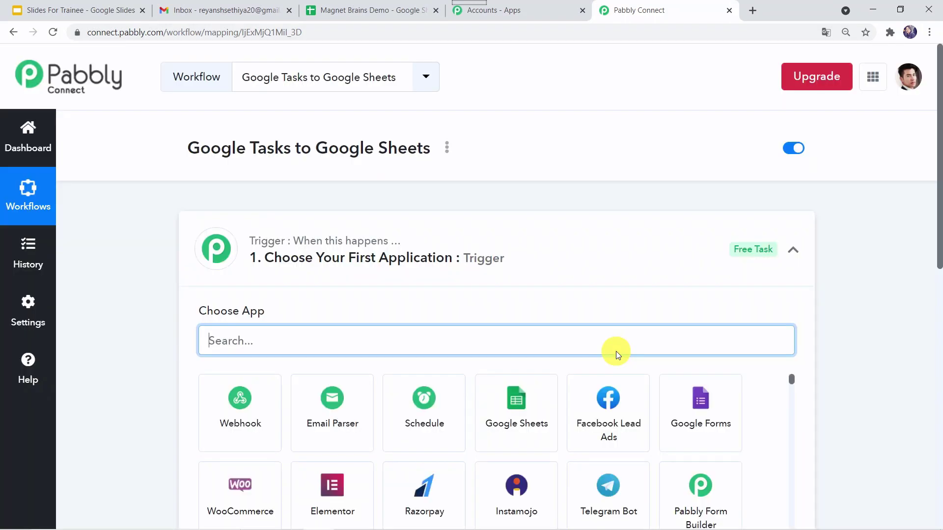
Search the trigger apps for "Google t" and choose Google Tasks as the workflow's first application.
{"action": "left_click", "coordinate": [522, 234]}
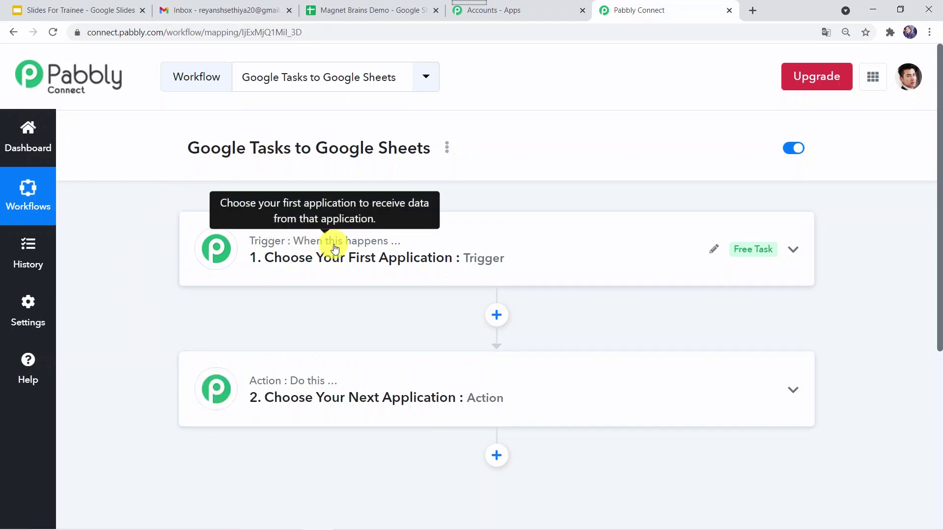
{"action": "left_click", "coordinate": [467, 245]}
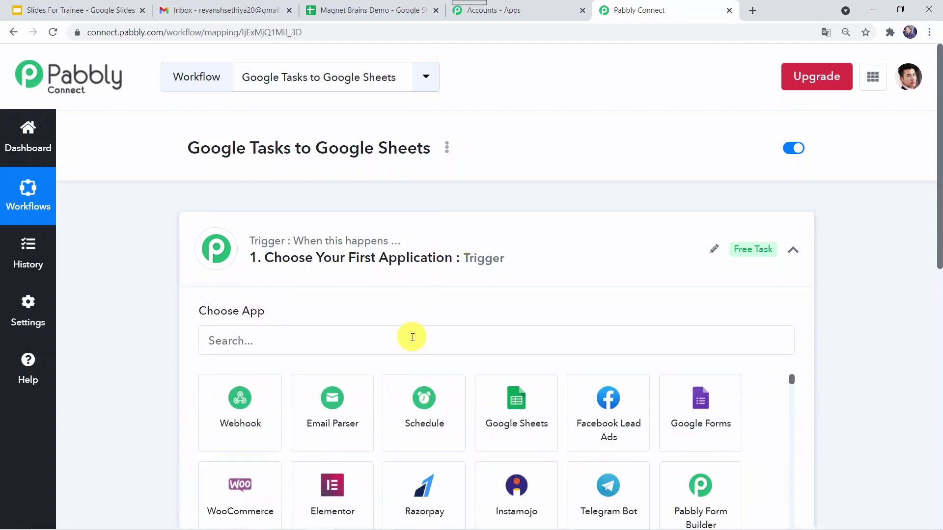
{"action": "scroll", "coordinate": [413, 338], "scroll_direction": "down", "scroll_amount": 1}
{"action": "scroll", "coordinate": [413, 338], "scroll_direction": "down", "scroll_amount": 2}
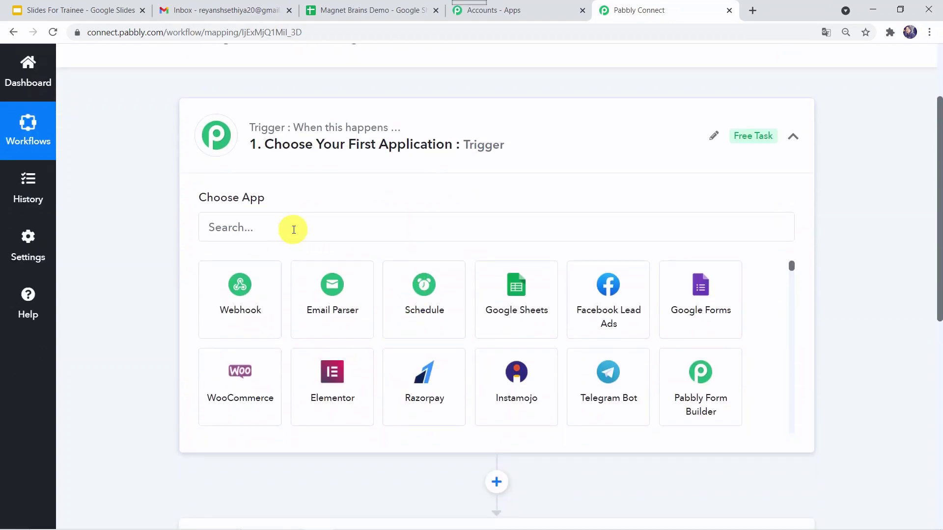
{"action": "scroll", "coordinate": [294, 230], "scroll_direction": "up", "scroll_amount": 1}
{"action": "left_click", "coordinate": [254, 300]}
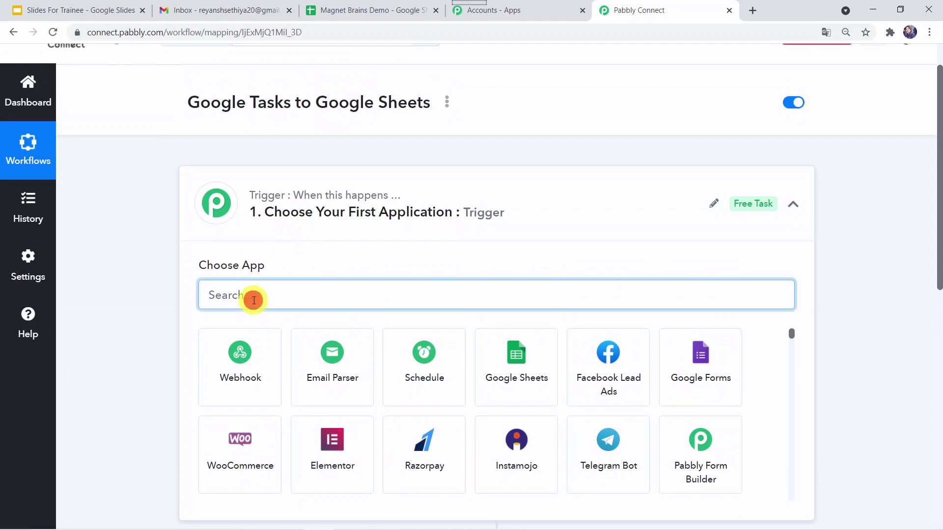
{"action": "type", "text": "Google"}
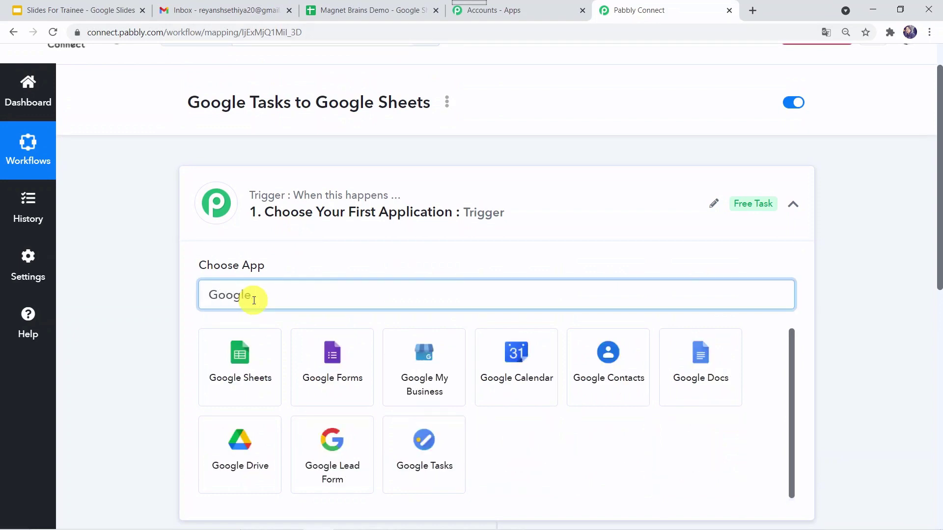
{"action": "type", "text": " t"}
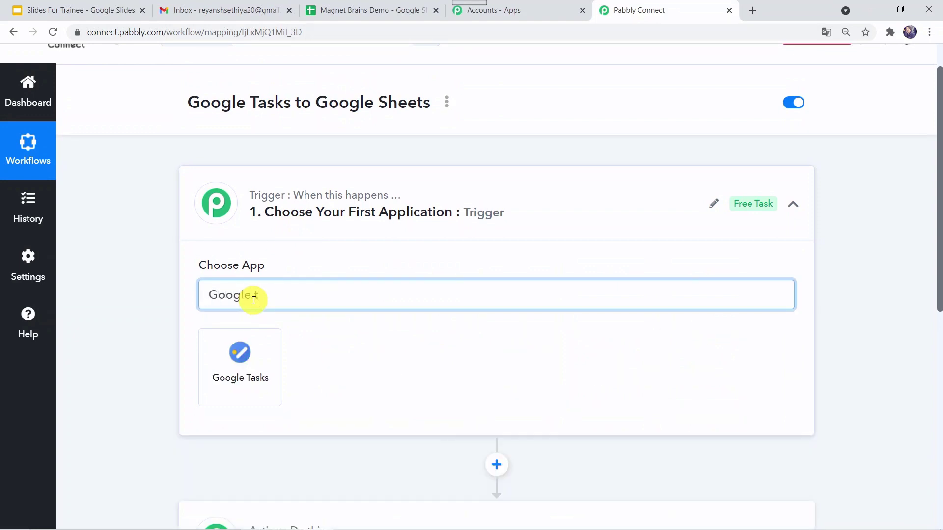
{"action": "left_click", "coordinate": [244, 356]}
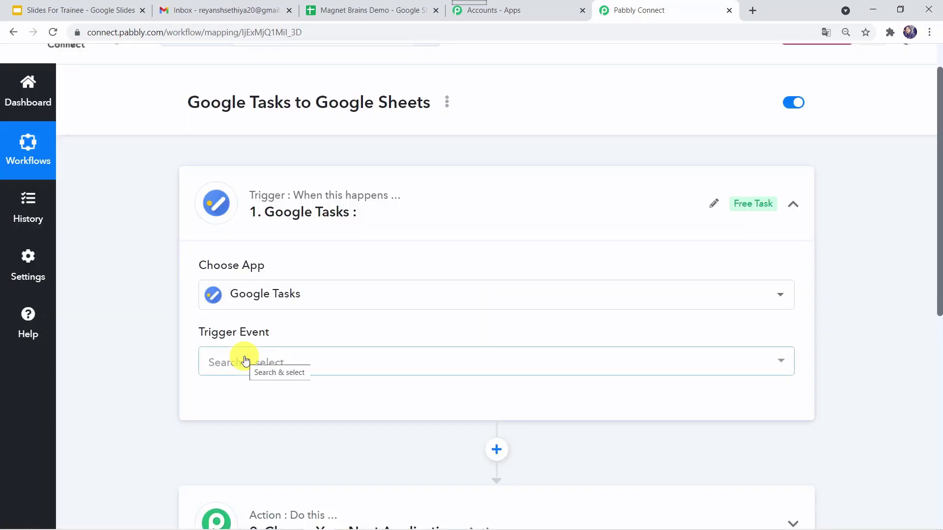
Set the Google Tasks trigger event to New Task.
{"action": "mouse_move", "coordinate": [255, 344]}
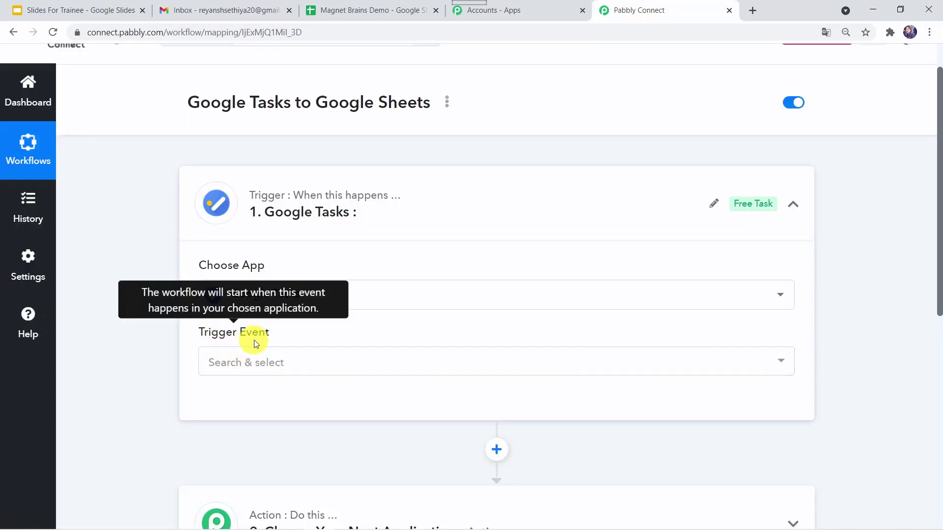
{"action": "left_click", "coordinate": [362, 368]}
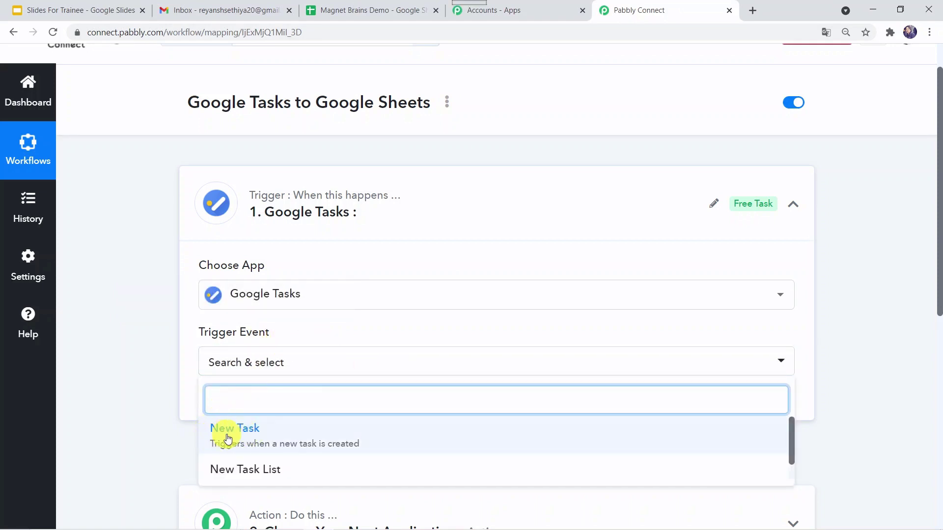
{"action": "left_click", "coordinate": [246, 438]}
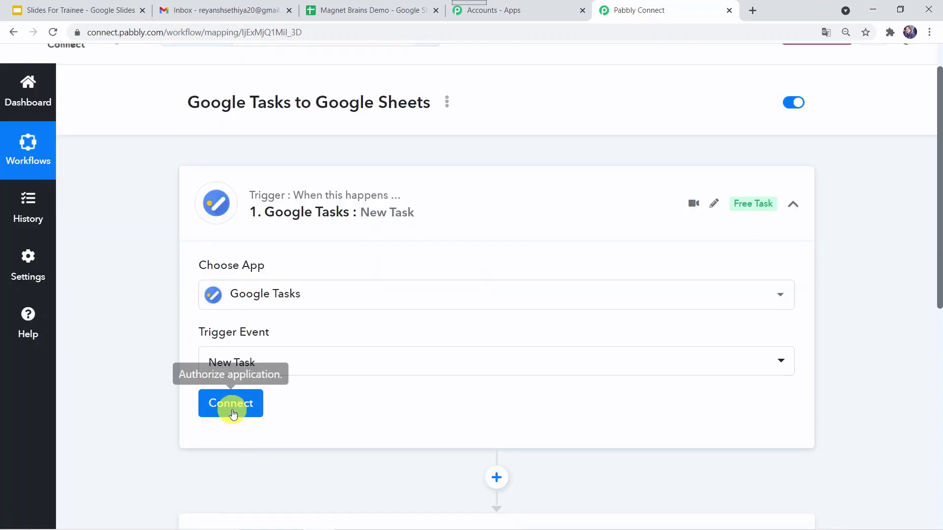
Add a new Google Tasks connection to the trigger and authorize Pabbly Connect Tasks with the second listed Google account.
{"action": "left_click", "coordinate": [230, 406]}
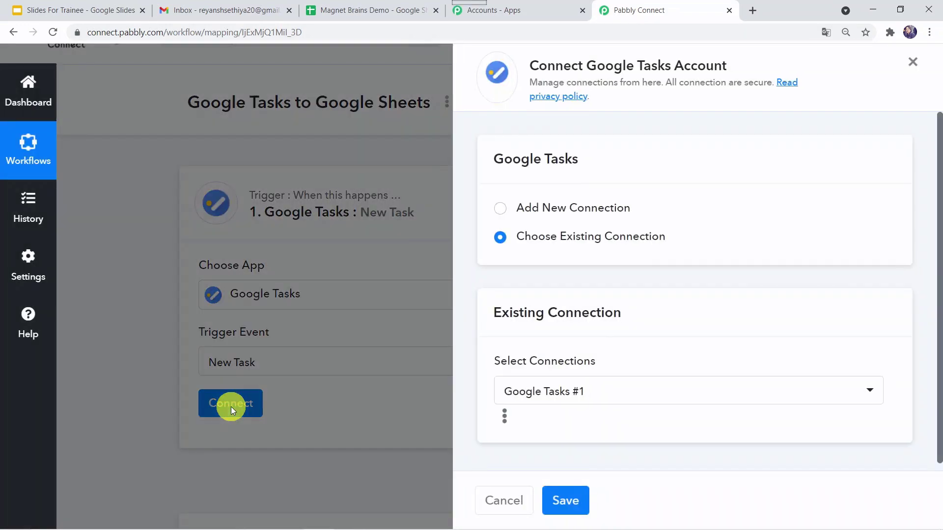
{"action": "left_click", "coordinate": [502, 212]}
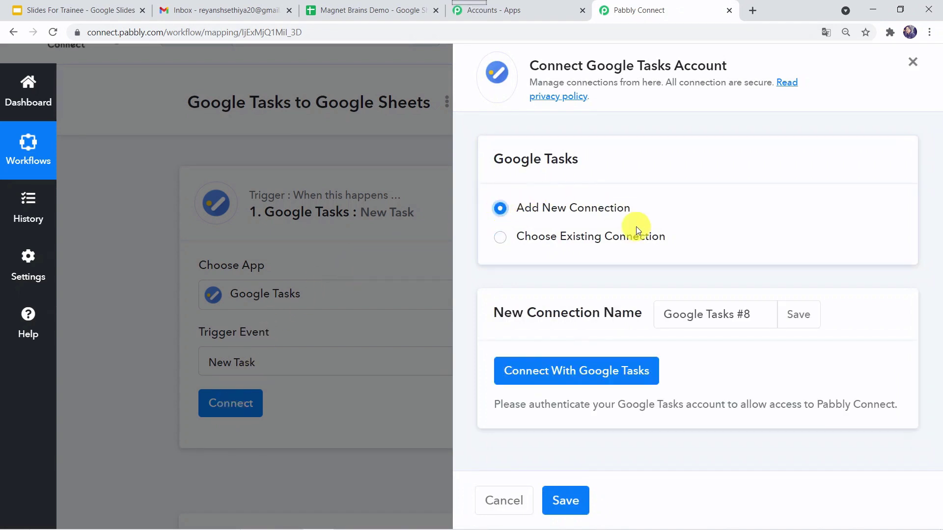
{"action": "left_click", "coordinate": [585, 378]}
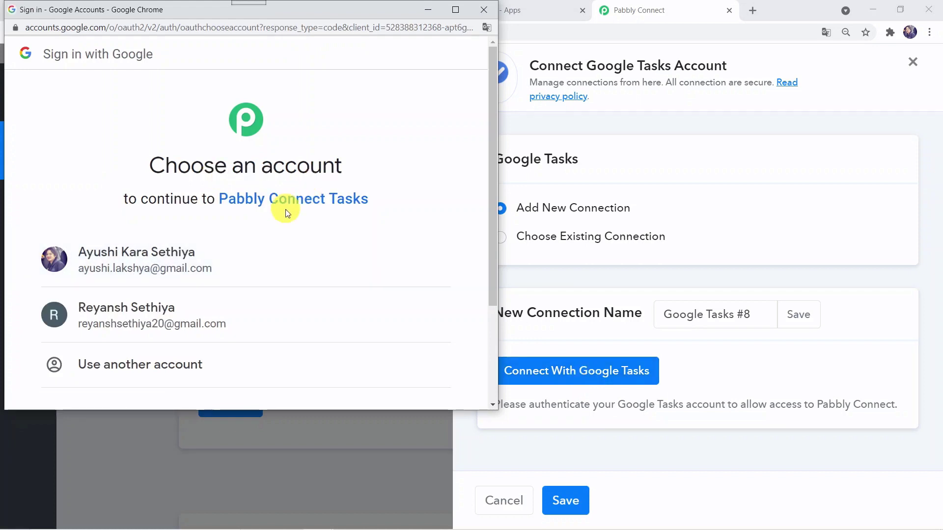
{"action": "scroll", "coordinate": [287, 216], "scroll_direction": "down", "scroll_amount": 2}
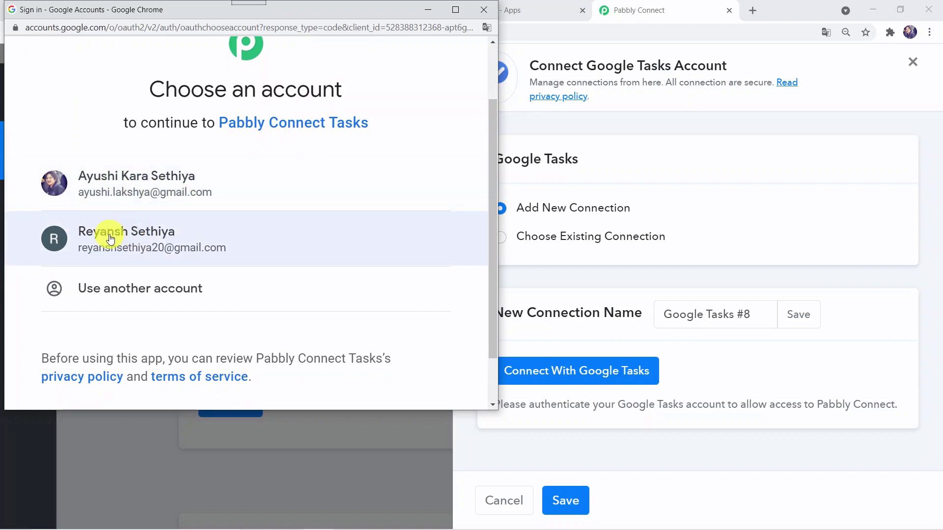
{"action": "left_click", "coordinate": [145, 239]}
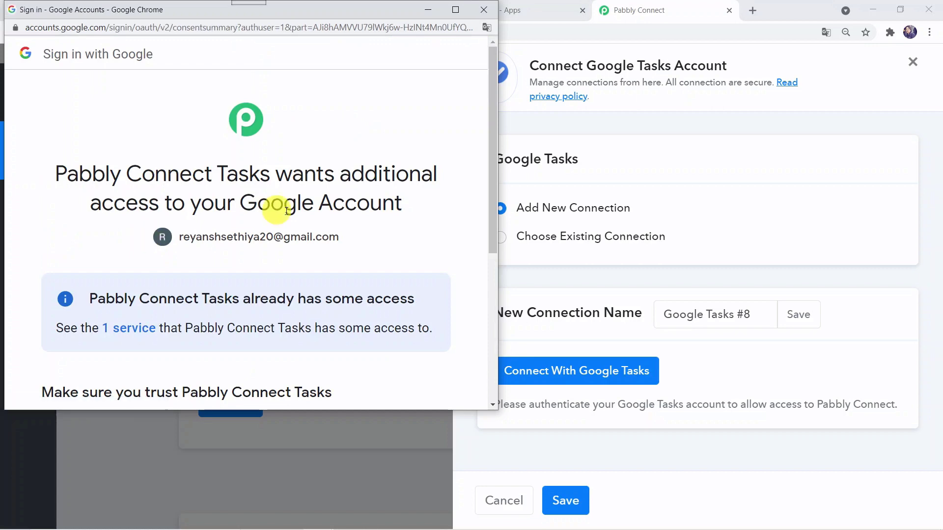
{"action": "scroll", "coordinate": [331, 263], "scroll_direction": "down", "scroll_amount": 3}
{"action": "scroll", "coordinate": [329, 268], "scroll_direction": "down", "scroll_amount": 2}
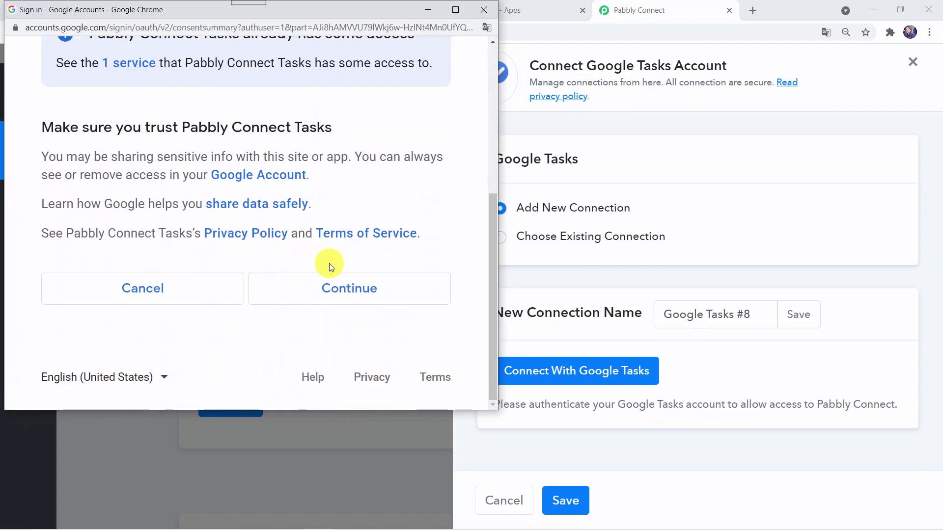
{"action": "left_click", "coordinate": [329, 285]}
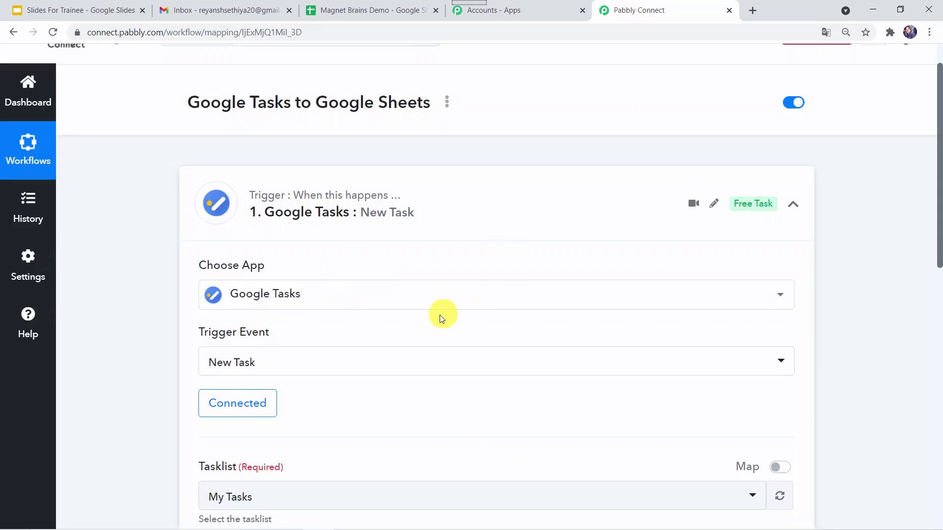
Check the available task lists in Gmail and set the trigger's Tasklist to Magnet Brains Task in Pabbly Connect.
{"action": "scroll", "coordinate": [368, 412], "scroll_direction": "down", "scroll_amount": 3}
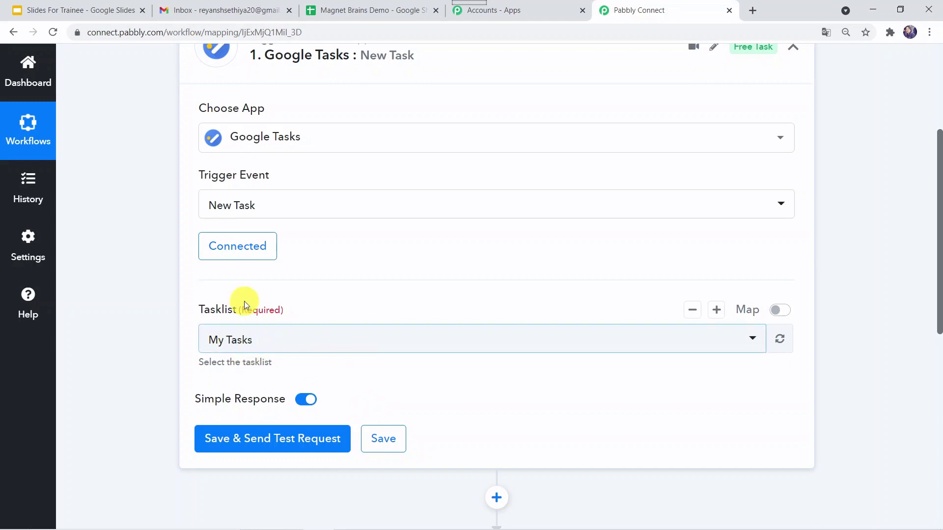
{"action": "left_click", "coordinate": [226, 11]}
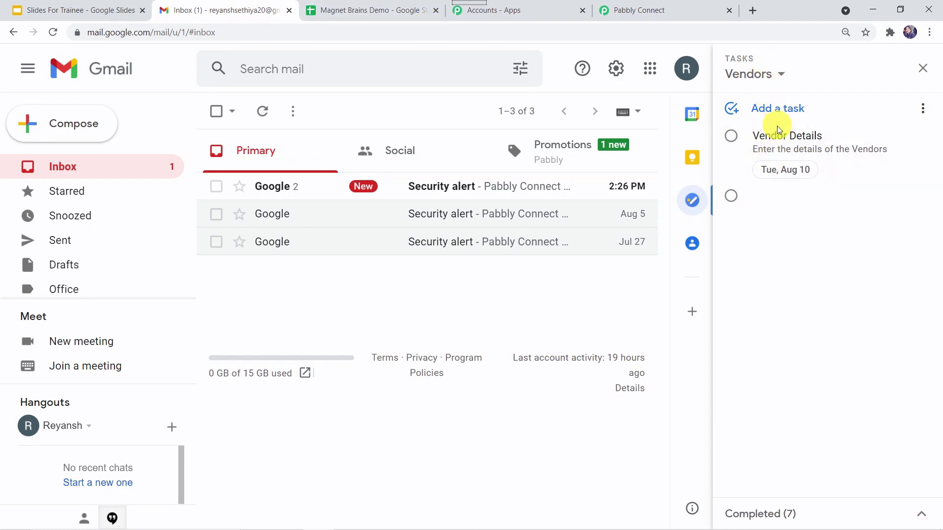
{"action": "left_click", "coordinate": [770, 78]}
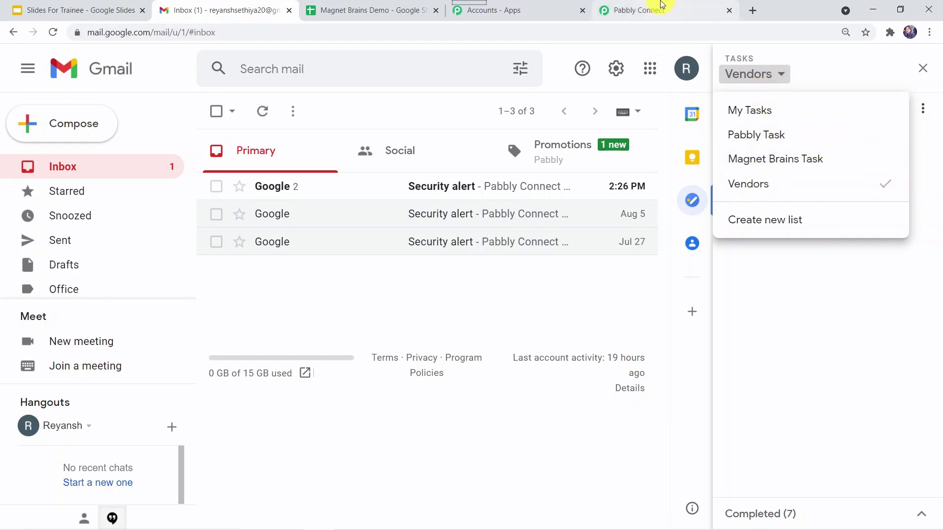
{"action": "left_click", "coordinate": [661, 6]}
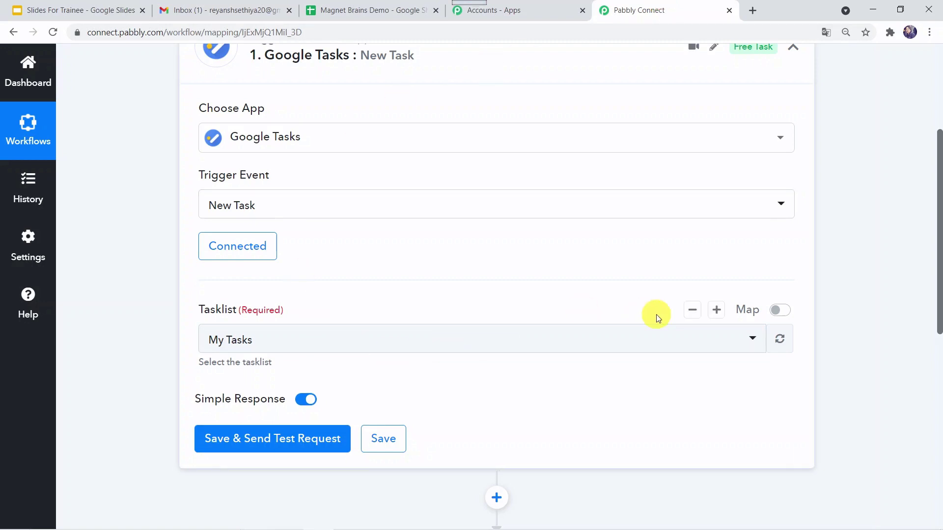
{"action": "left_click", "coordinate": [707, 345]}
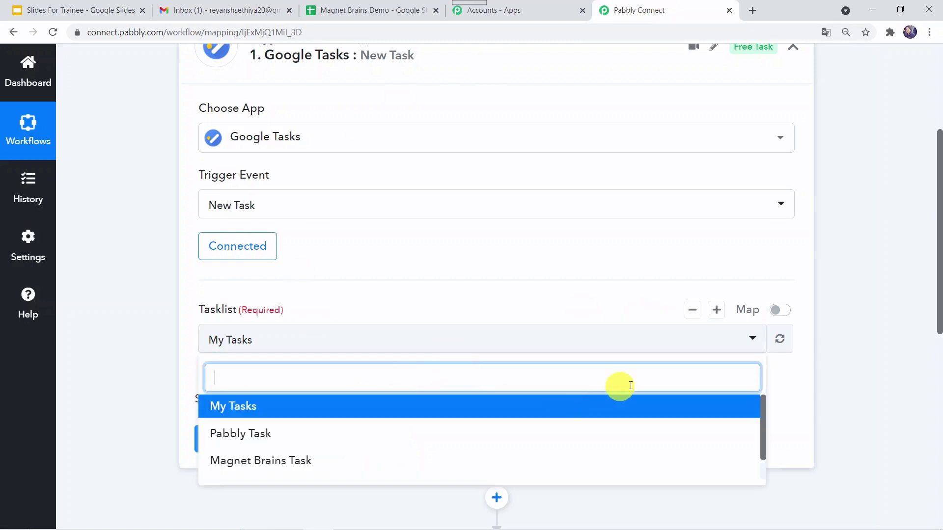
{"action": "left_click", "coordinate": [781, 339]}
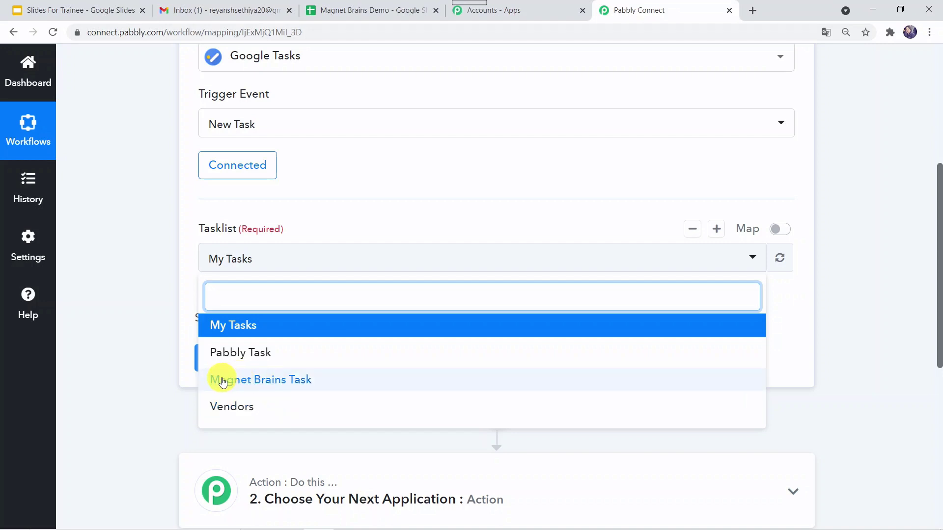
{"action": "left_click", "coordinate": [312, 381]}
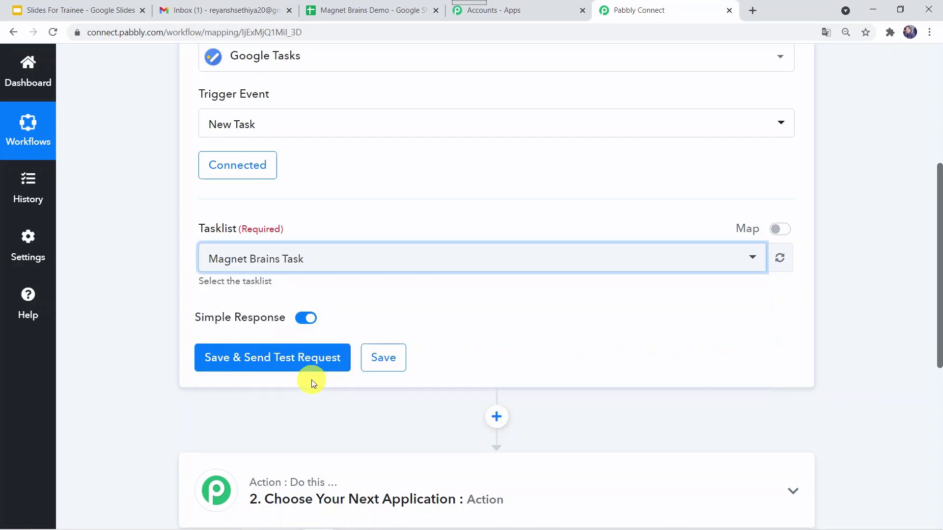
Switch to Gmail and show the Magnet Brains Task list in Google Tasks.
{"action": "left_click", "coordinate": [214, 5]}
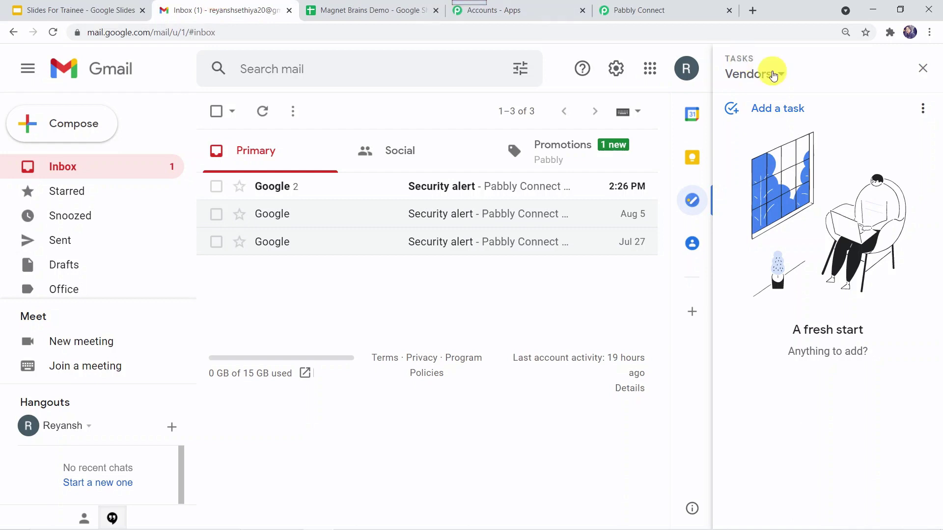
{"action": "left_click", "coordinate": [768, 74]}
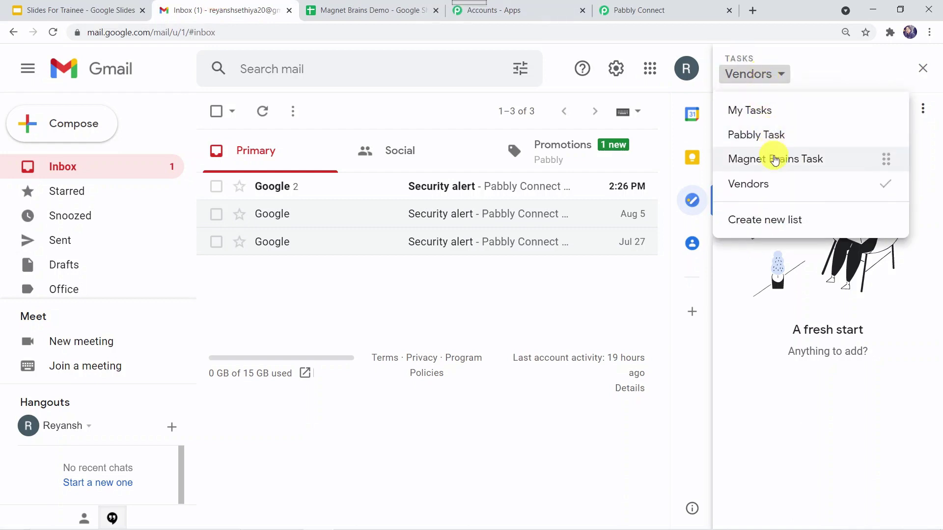
{"action": "left_click", "coordinate": [774, 158]}
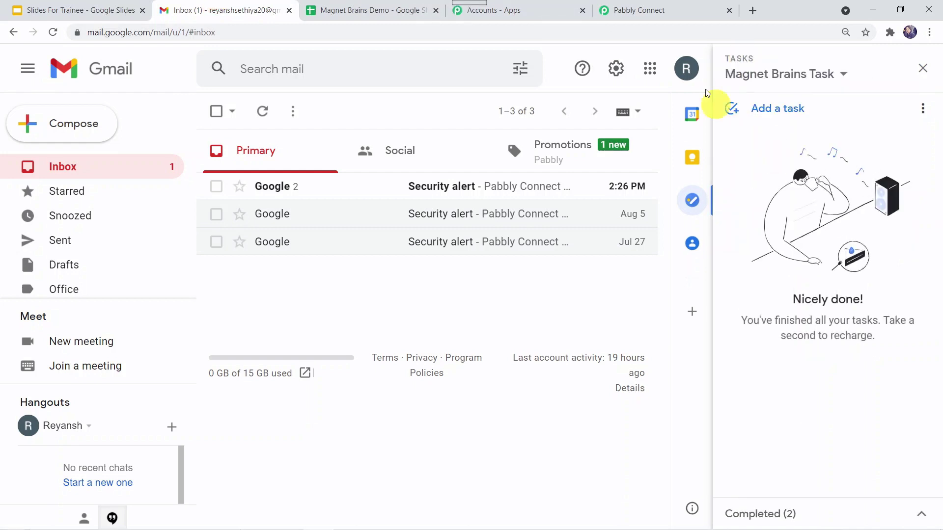
Return to Pabbly Connect, save the Google Tasks trigger and send a test request.
{"action": "left_click", "coordinate": [654, 8]}
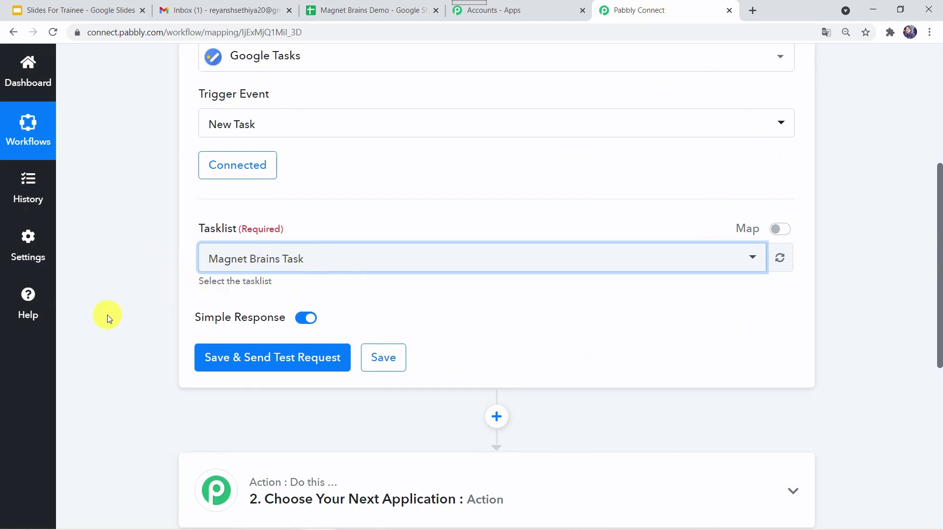
{"action": "left_click", "coordinate": [229, 358]}
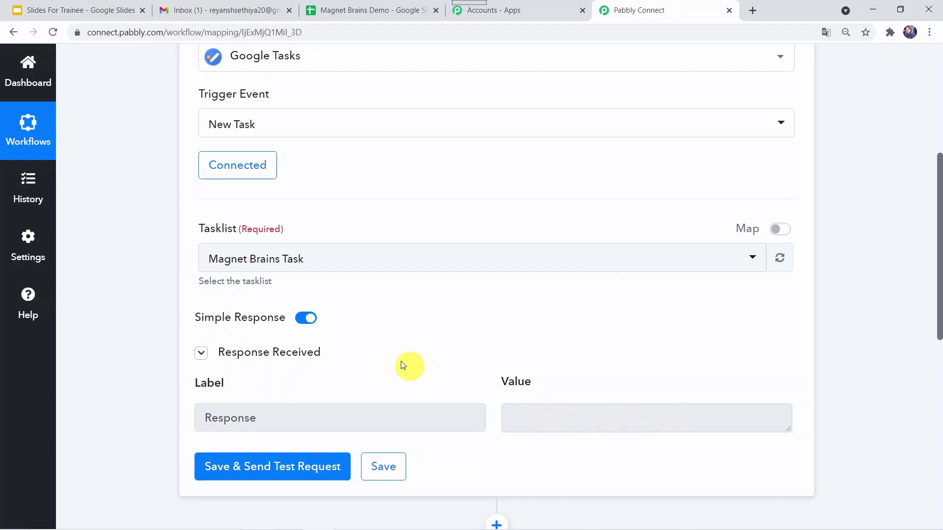
Switch to Gmail and add the task Employee Details to Magnet Brains Task, with details "Enter the details of the Employees" and due date August 12, 2021.
{"action": "left_click", "coordinate": [222, 6]}
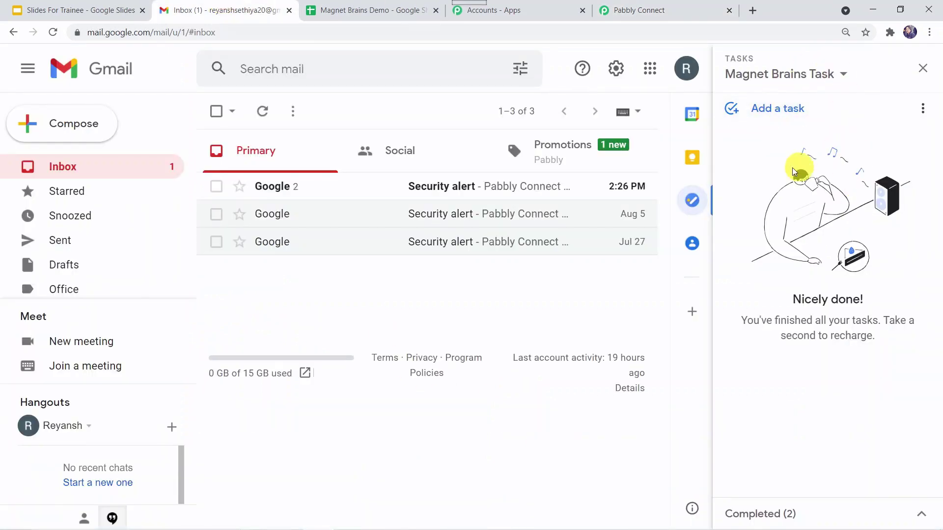
{"action": "left_click", "coordinate": [765, 111]}
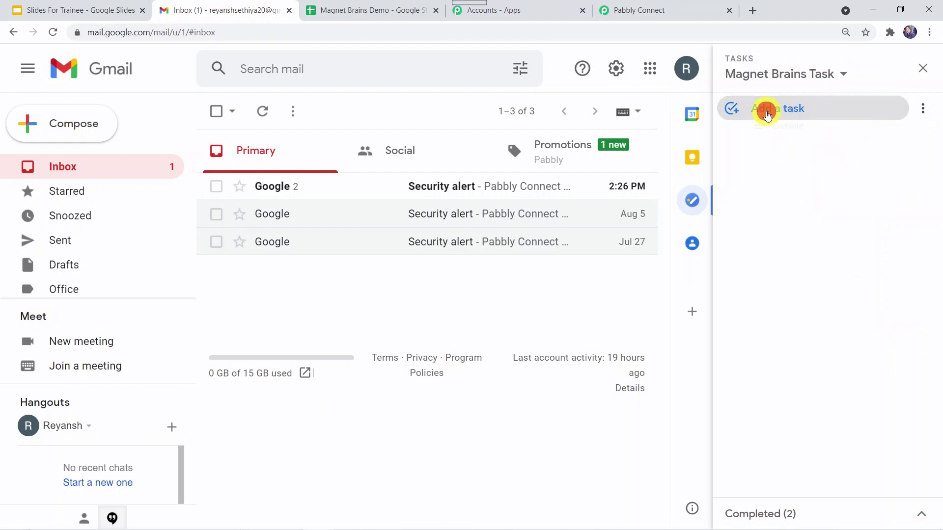
{"action": "left_click", "coordinate": [765, 134]}
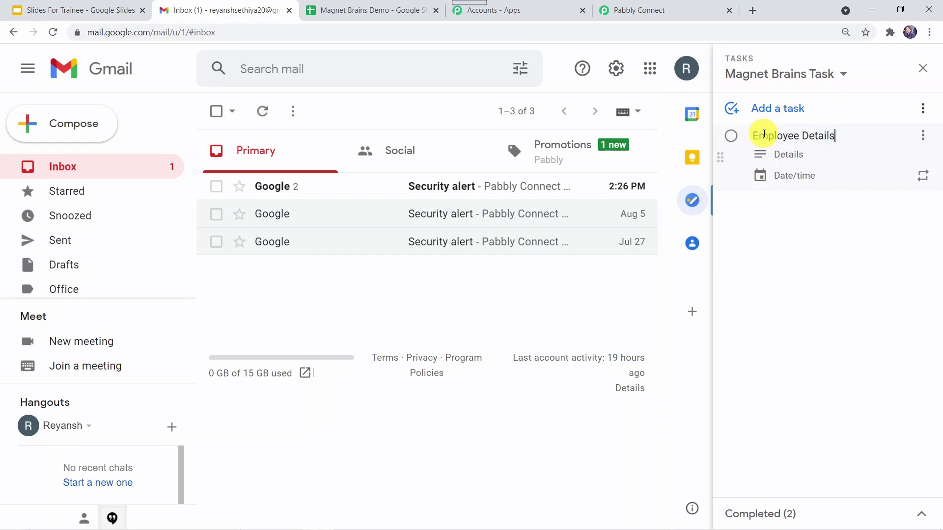
{"action": "left_click", "coordinate": [789, 153]}
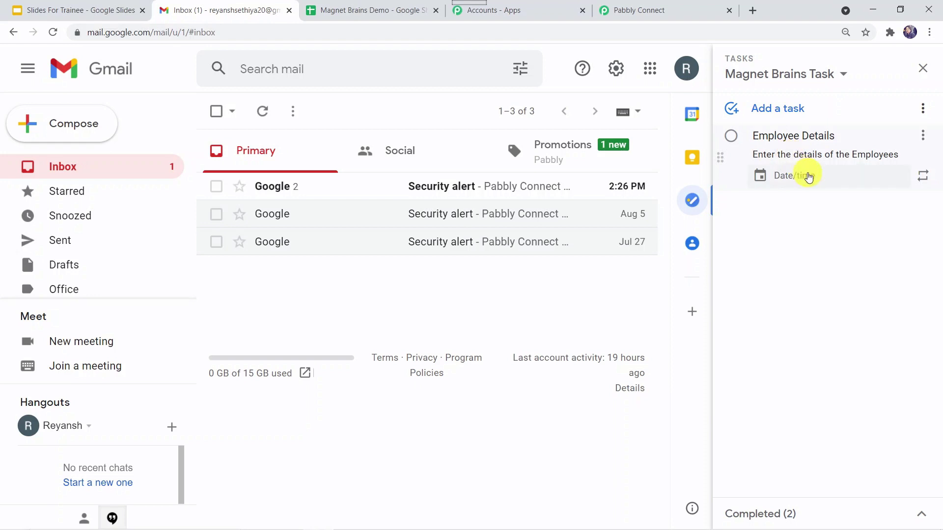
{"action": "left_click", "coordinate": [809, 175]}
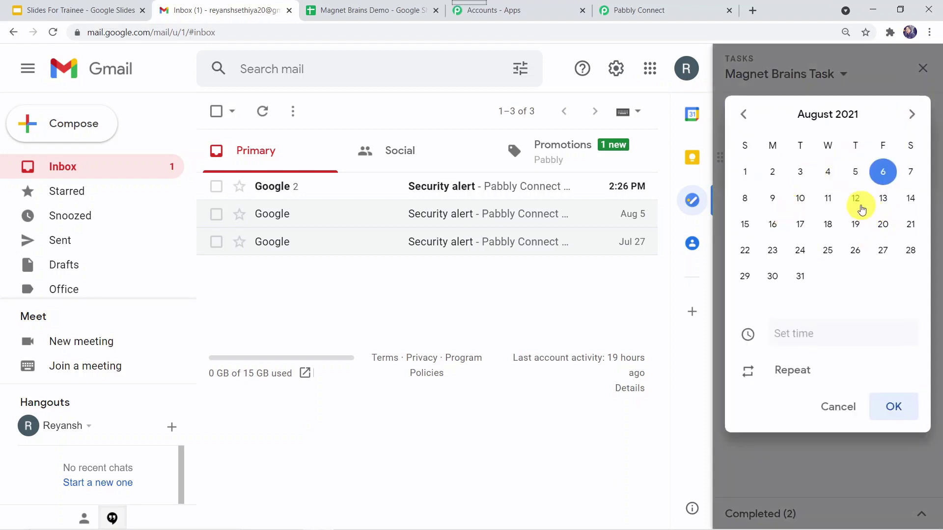
{"action": "left_click", "coordinate": [856, 198]}
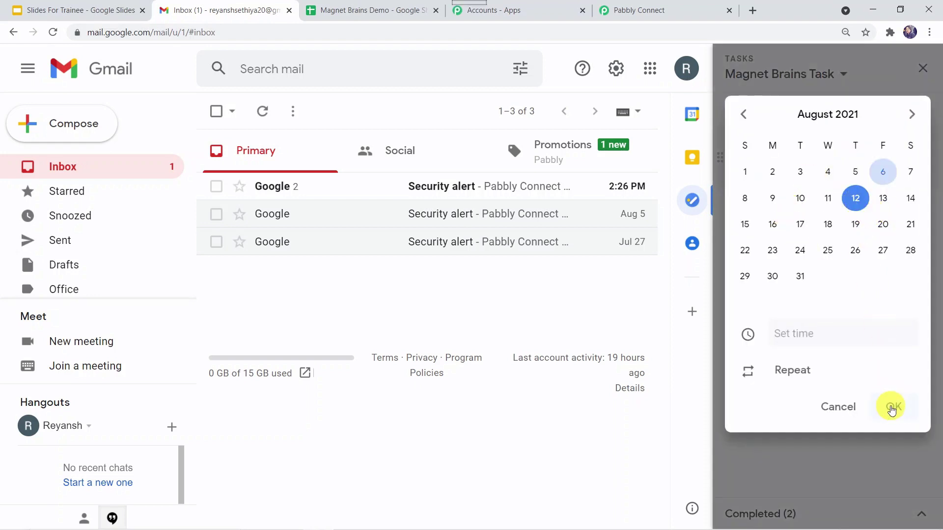
{"action": "left_click", "coordinate": [893, 407]}
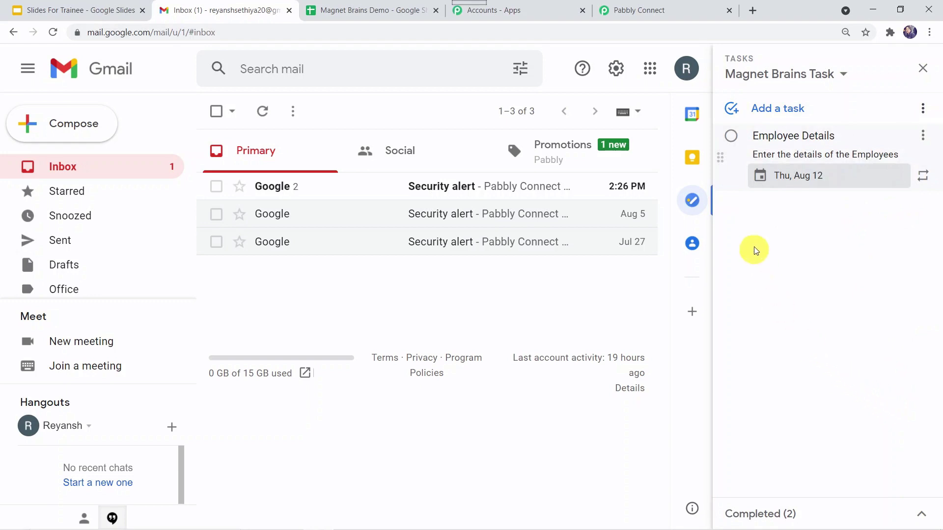
Return to Pabbly Connect, resend the Google Tasks trigger's test request and review the received task fields.
{"action": "left_click", "coordinate": [638, 4]}
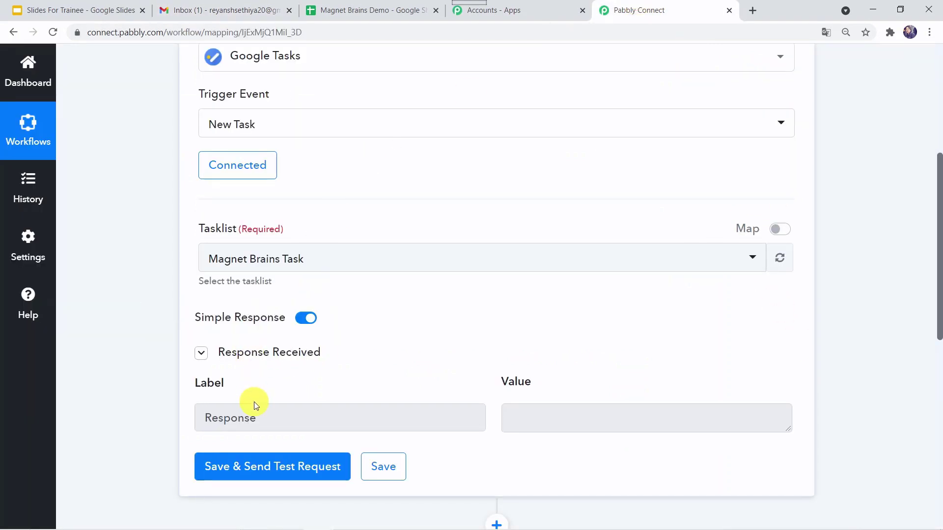
{"action": "left_click", "coordinate": [254, 467]}
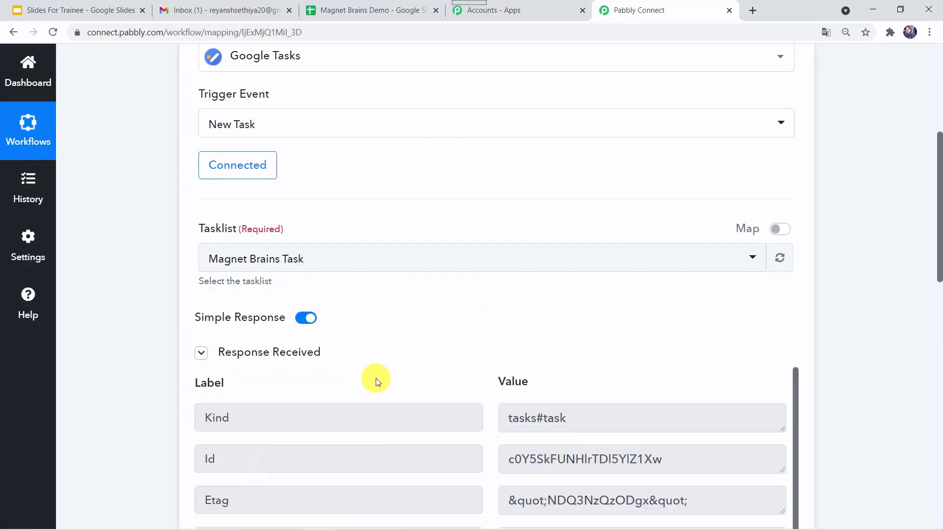
{"action": "scroll", "coordinate": [377, 381], "scroll_direction": "down", "scroll_amount": 2}
{"action": "scroll", "coordinate": [404, 308], "scroll_direction": "down", "scroll_amount": 5}
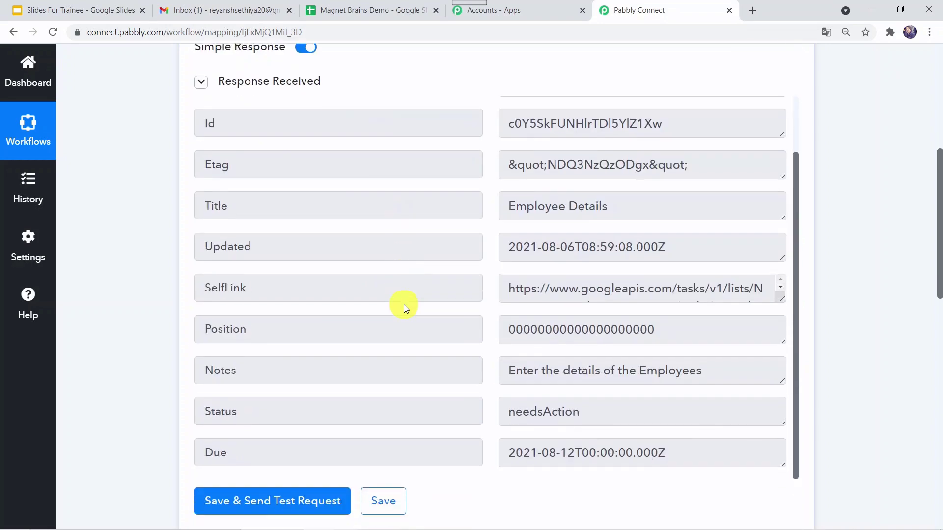
{"action": "scroll", "coordinate": [101, 272], "scroll_direction": "up", "scroll_amount": 1}
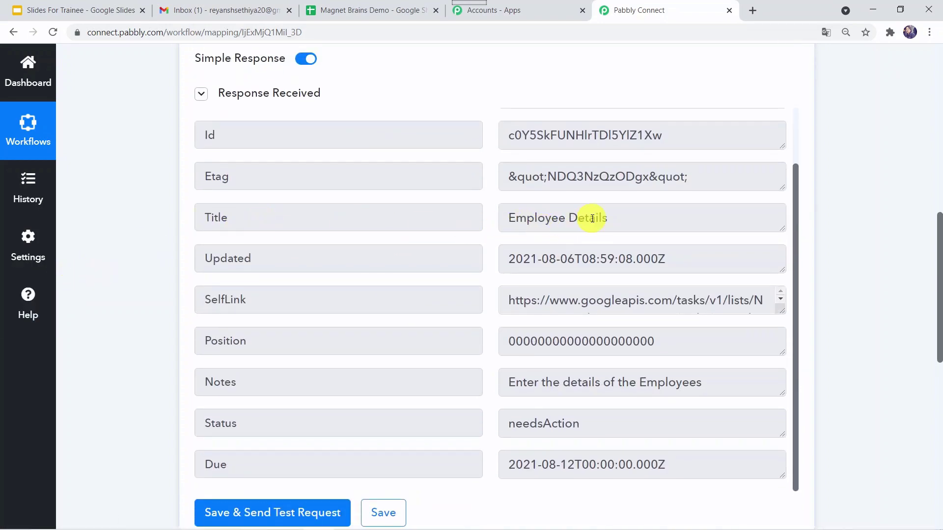
Compare the Employee Details task in Gmail with the title, notes and due date in Pabbly Connect's trigger response.
{"action": "left_click", "coordinate": [231, 6]}
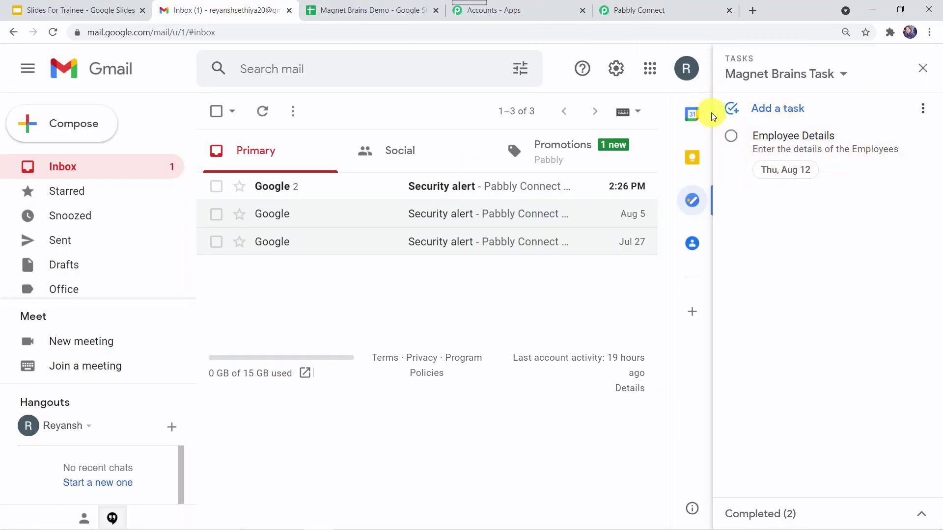
{"action": "left_click", "coordinate": [668, 8]}
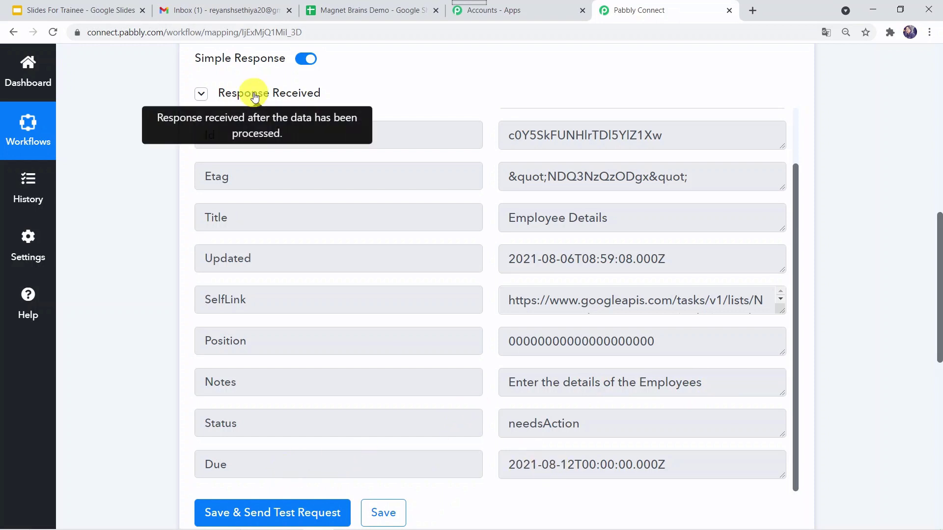
{"action": "left_click", "coordinate": [253, 9]}
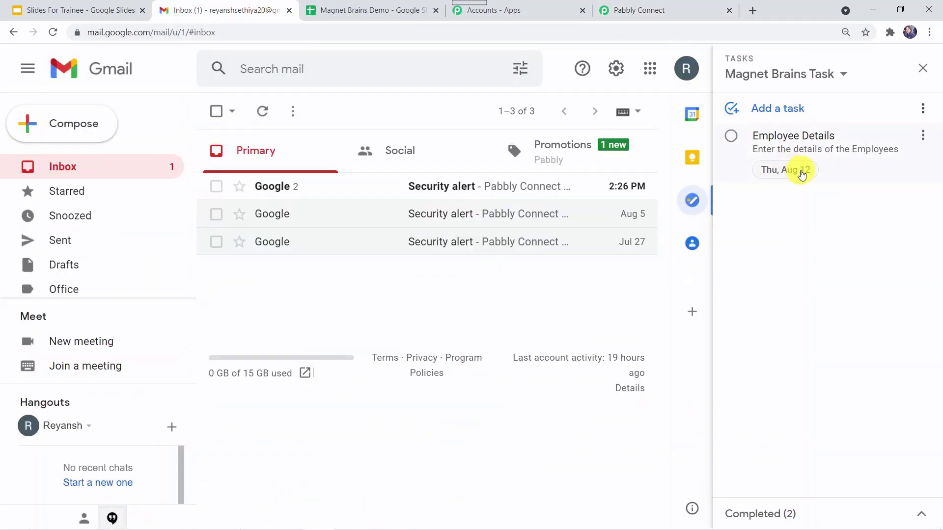
{"action": "left_click", "coordinate": [661, 13]}
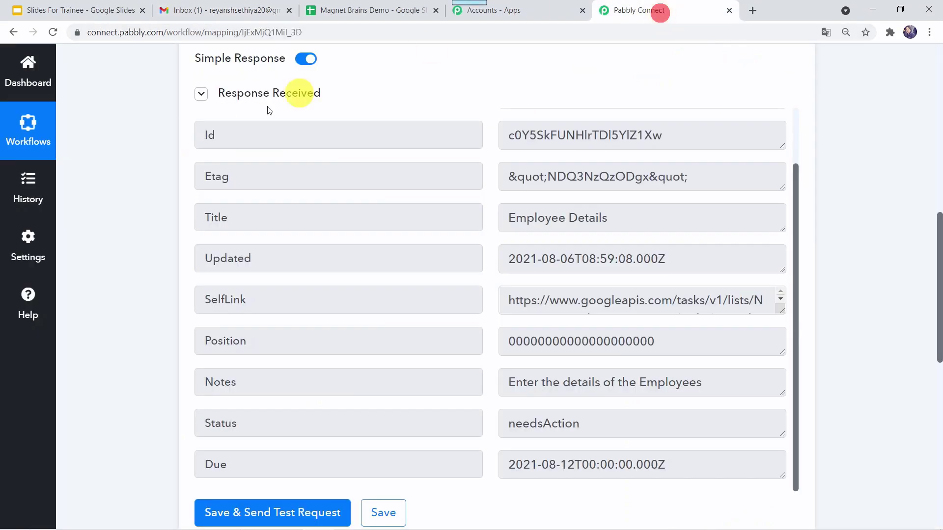
Review the Google Tasks trigger's settings and save the trigger.
{"action": "scroll", "coordinate": [129, 260], "scroll_direction": "up", "scroll_amount": 7}
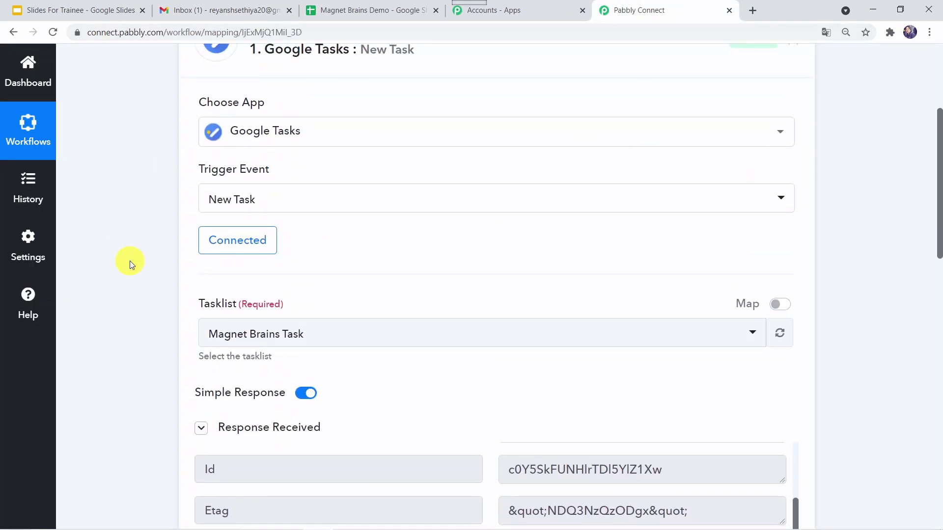
{"action": "scroll", "coordinate": [130, 261], "scroll_direction": "down", "scroll_amount": 11}
{"action": "left_click", "coordinate": [379, 281]}
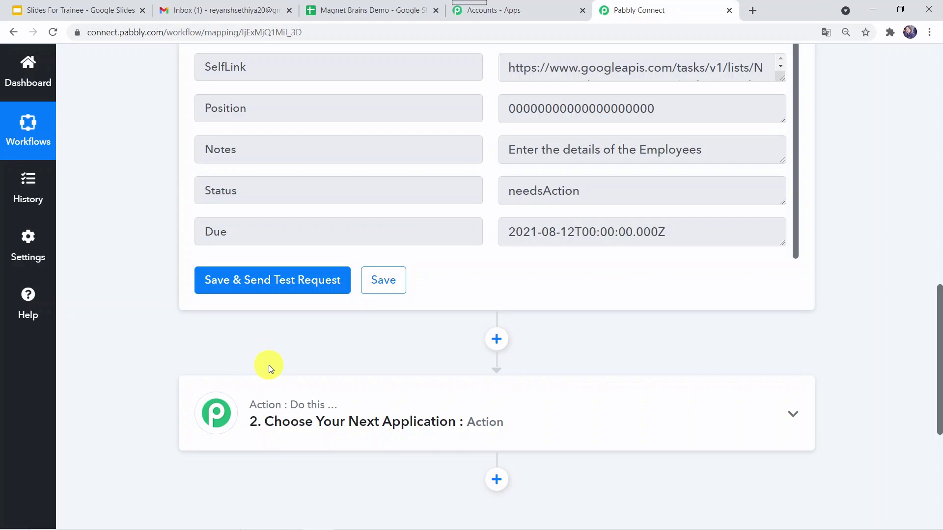
Set the workflow's second step to the Google Sheets app with the action event Add New Row.
{"action": "left_click", "coordinate": [343, 385]}
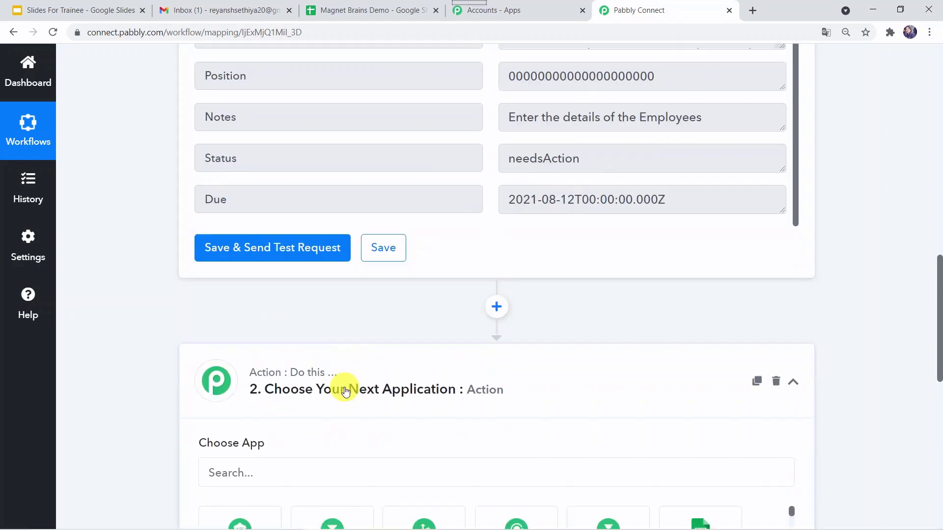
{"action": "left_click", "coordinate": [328, 330]}
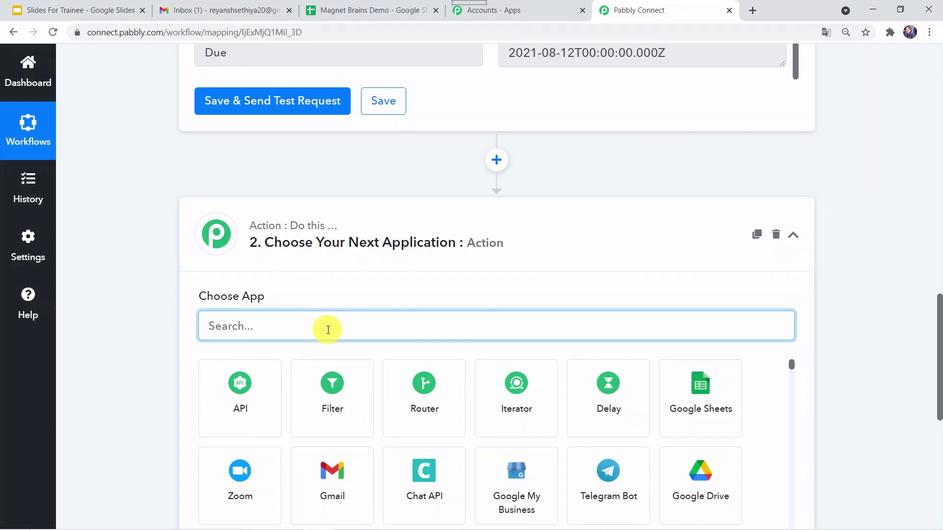
{"action": "type", "text": "Goo"}
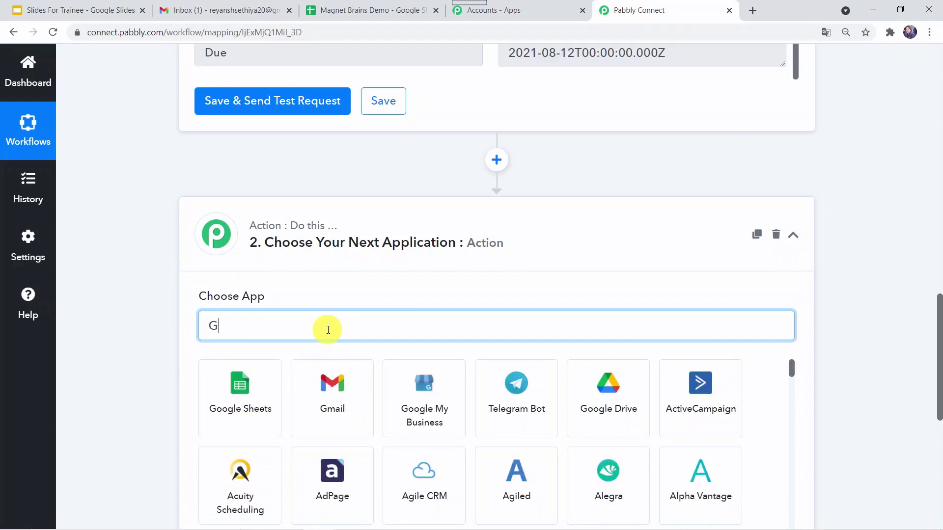
{"action": "left_click", "coordinate": [247, 414]}
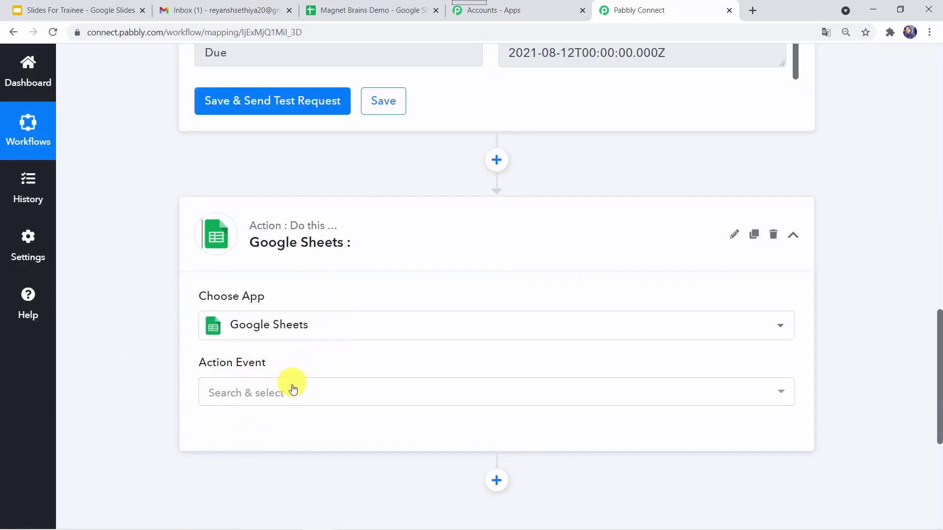
{"action": "left_click", "coordinate": [311, 401]}
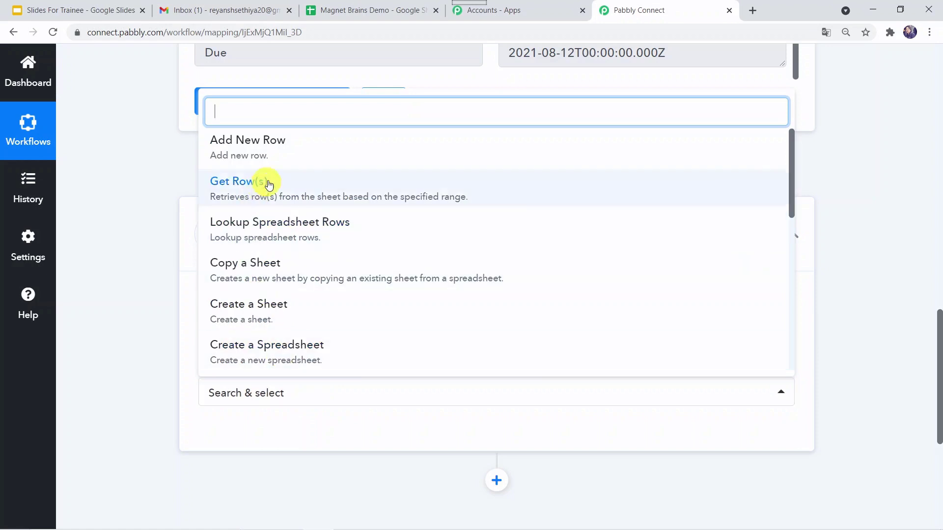
{"action": "left_click", "coordinate": [299, 149]}
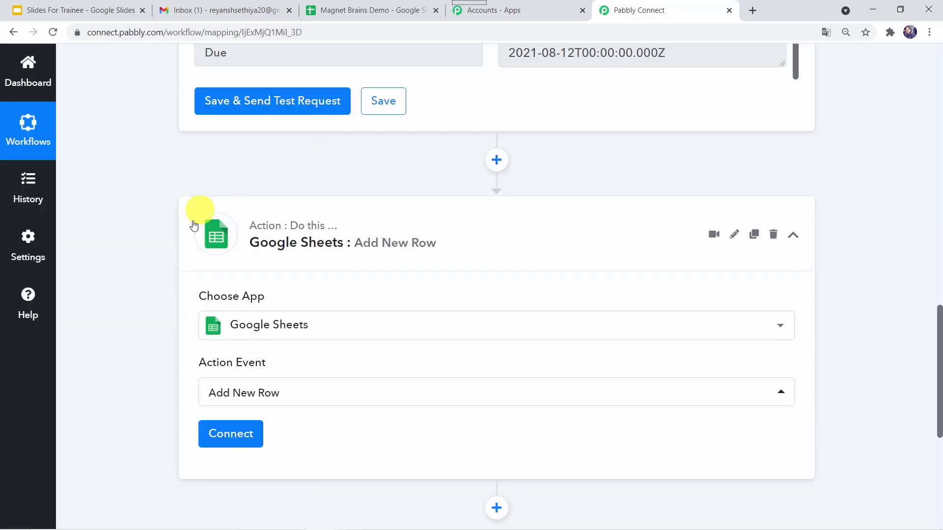
Add a new Google Sheets connection to the action and authorize Pabbly Connect Sheets with the second listed Google account.
{"action": "left_click", "coordinate": [219, 438]}
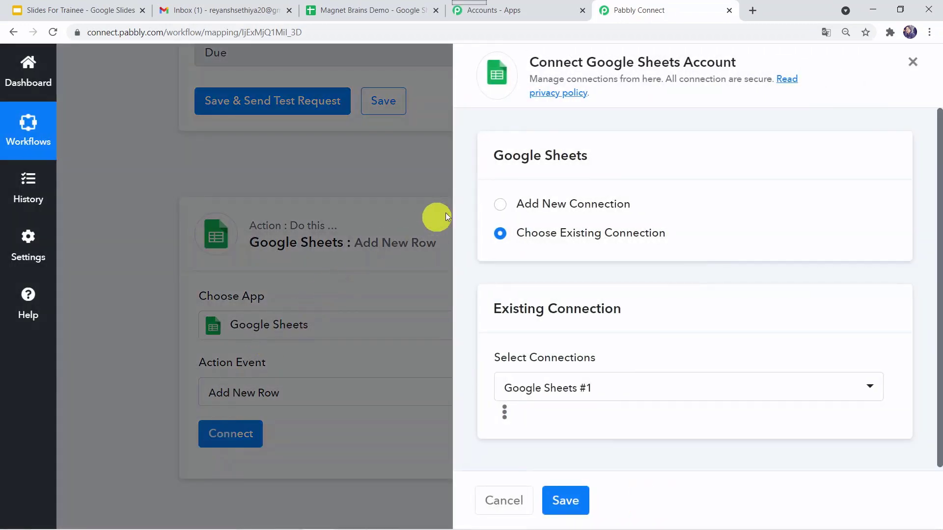
{"action": "left_click", "coordinate": [530, 203]}
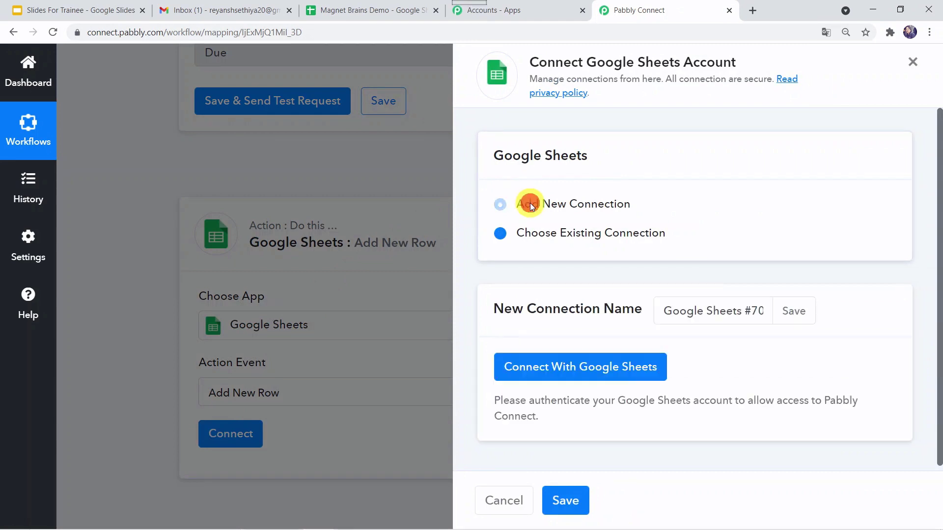
{"action": "left_click", "coordinate": [593, 369]}
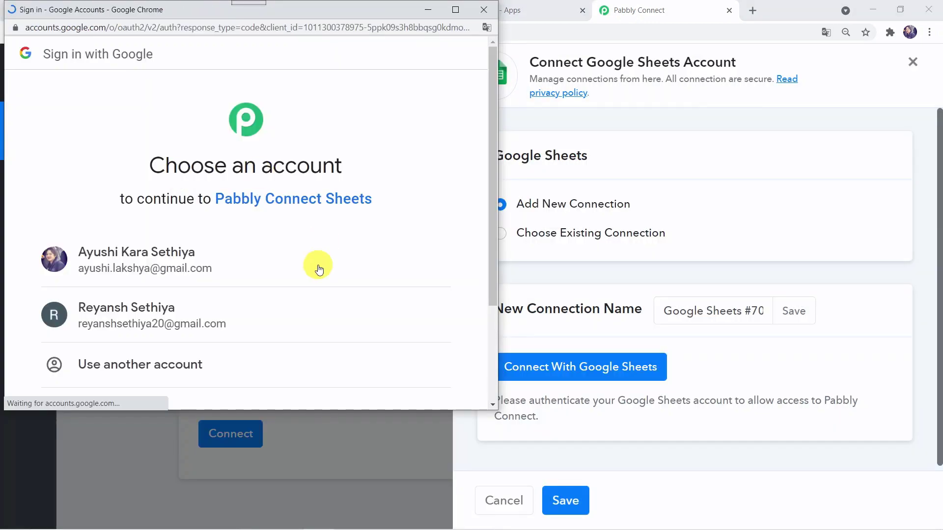
{"action": "left_click", "coordinate": [138, 317]}
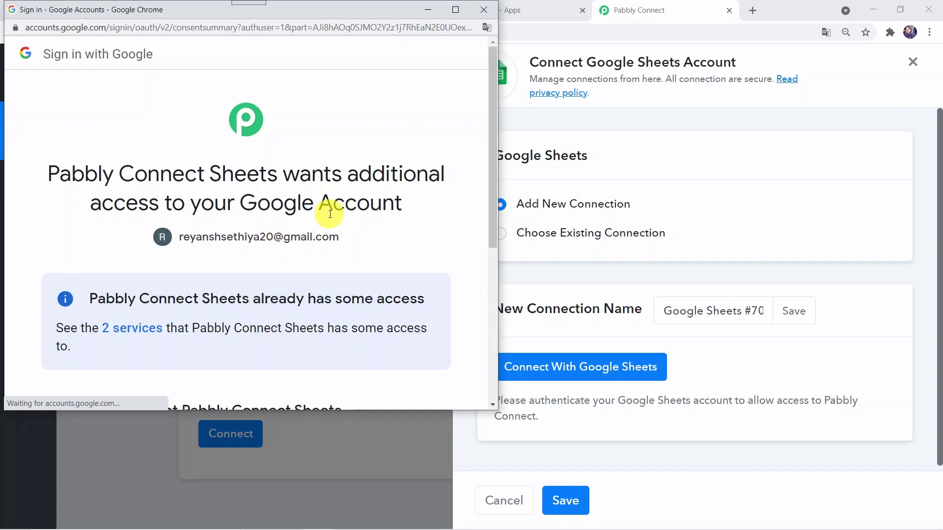
{"action": "scroll", "coordinate": [331, 214], "scroll_direction": "down", "scroll_amount": 5}
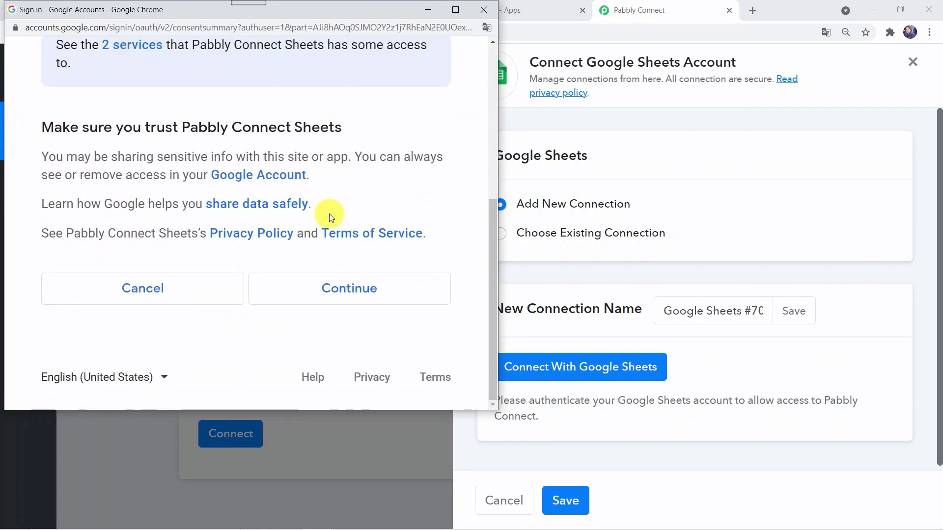
{"action": "left_click", "coordinate": [337, 290]}
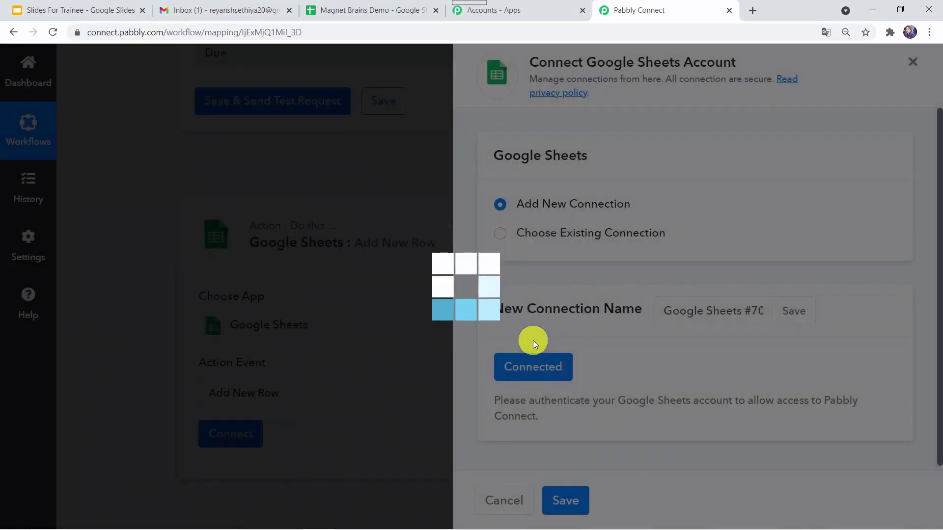
Check the available files in Google Sheets and set the Add New Row action's spreadsheet to Magnet Brains.
{"action": "scroll", "coordinate": [478, 354], "scroll_direction": "down", "scroll_amount": 1}
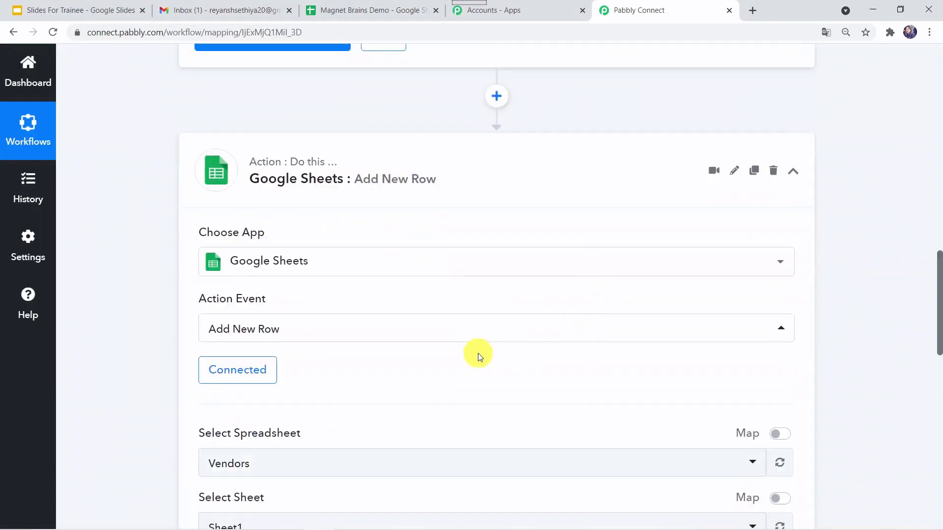
{"action": "scroll", "coordinate": [479, 356], "scroll_direction": "down", "scroll_amount": 3}
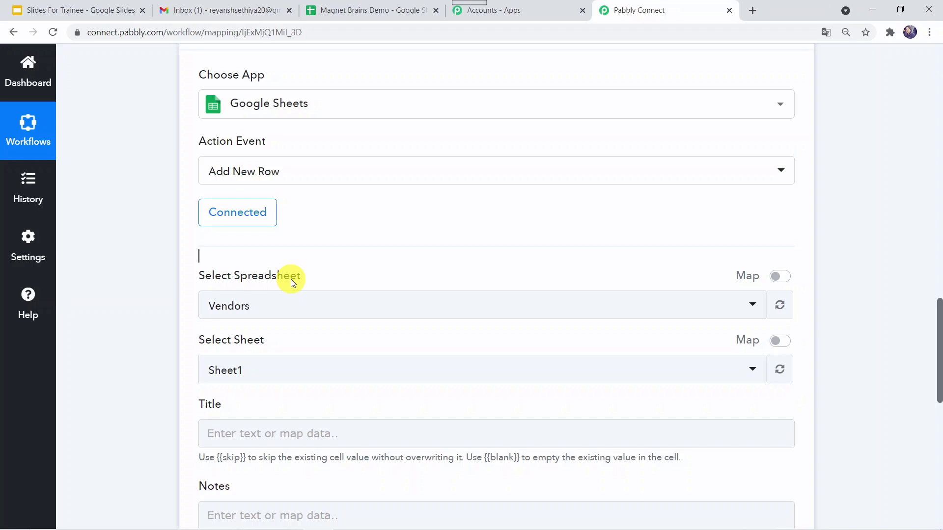
{"action": "left_click", "coordinate": [350, 10]}
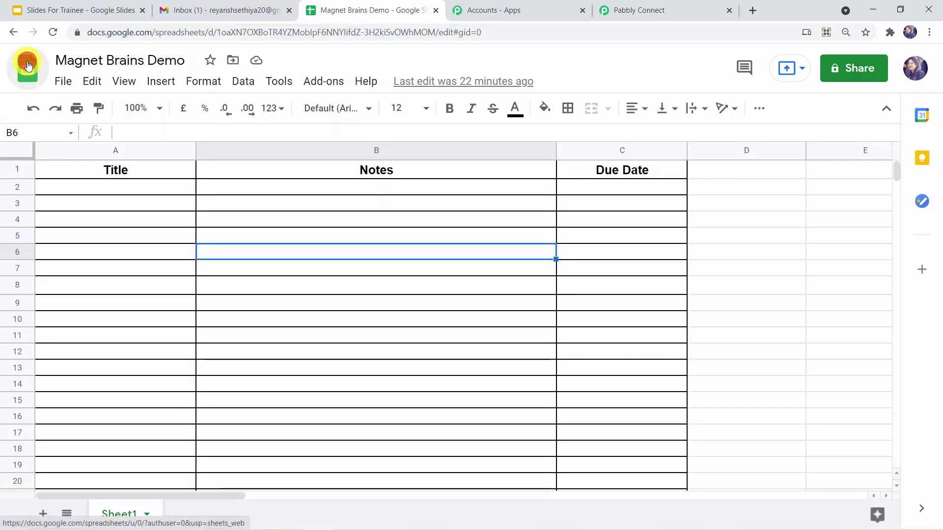
{"action": "left_click", "coordinate": [28, 66]}
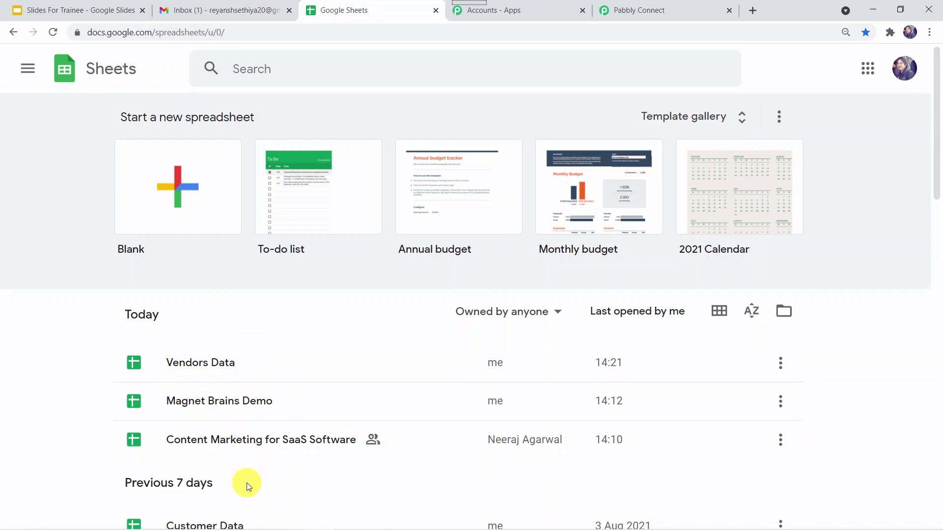
{"action": "left_click", "coordinate": [650, 7]}
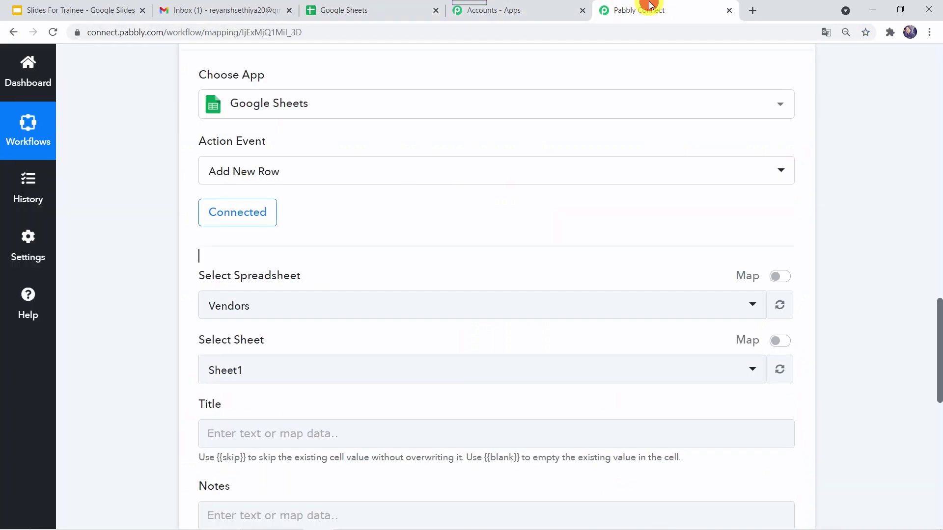
{"action": "left_click", "coordinate": [375, 311]}
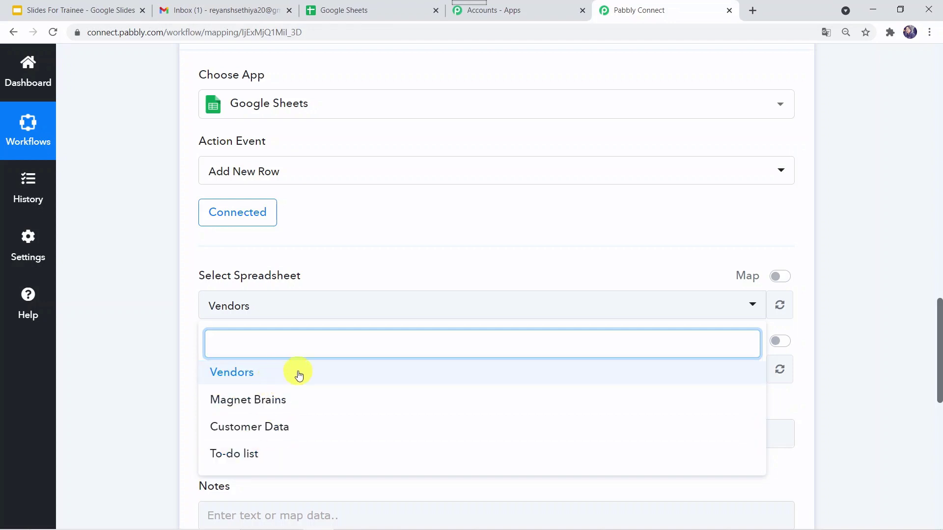
{"action": "left_click", "coordinate": [284, 399]}
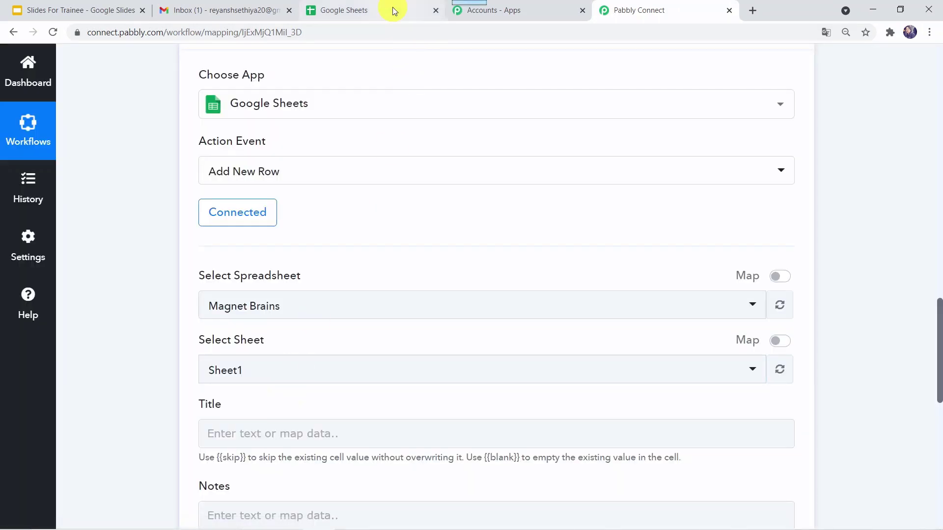
Reopen the Magnet Brains Demo spreadsheet from the Google Sheets file list, then return to the Pabbly Connect workflow.
{"action": "left_click", "coordinate": [393, 9]}
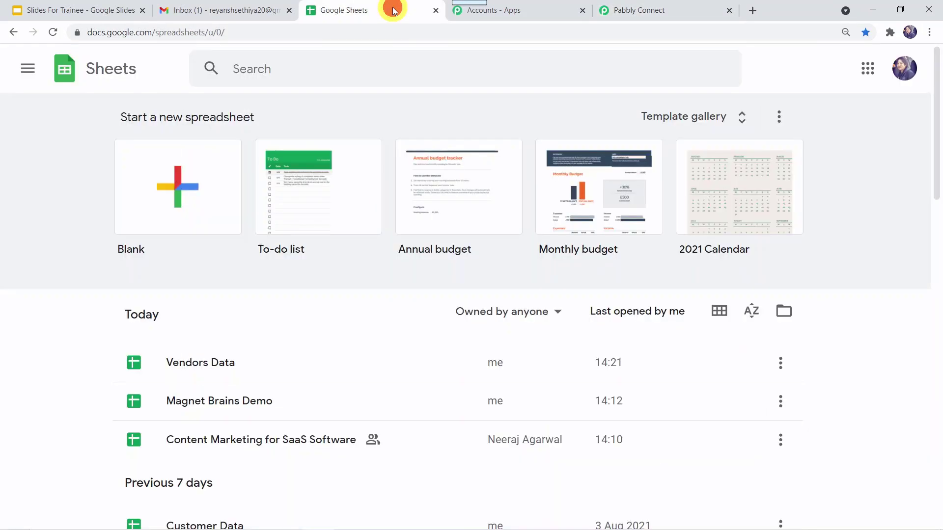
{"action": "left_click", "coordinate": [195, 402]}
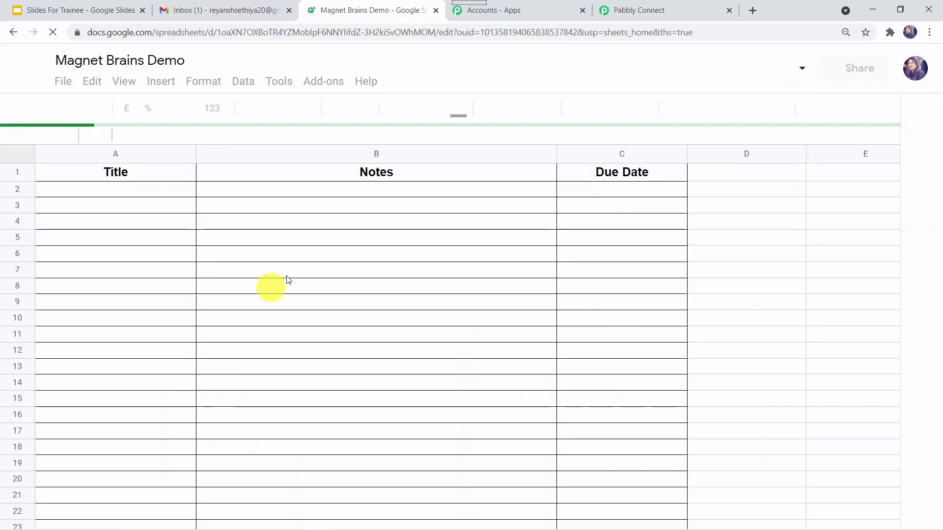
{"action": "left_click", "coordinate": [652, 10]}
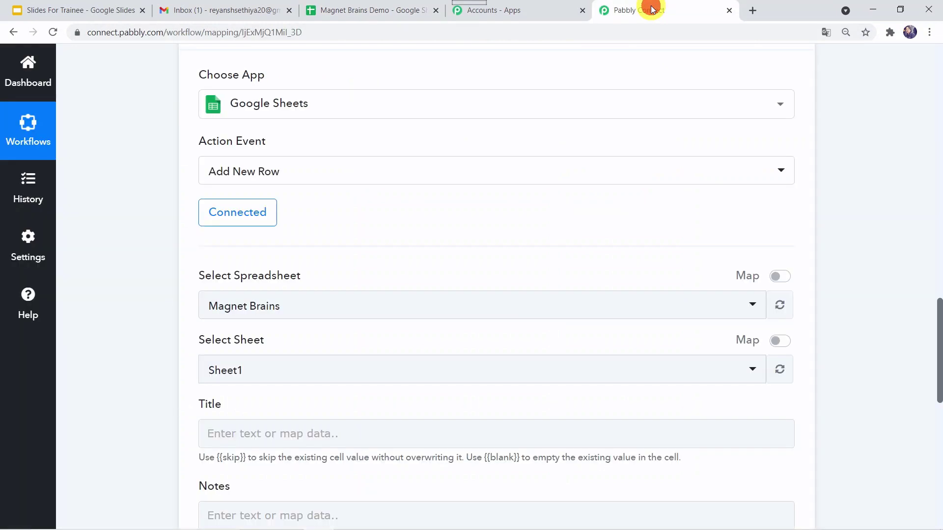
Check the sheet name in the Magnet Brains Demo spreadsheet and select Sheet1 as the action's sheet in Pabbly Connect.
{"action": "scroll", "coordinate": [128, 355], "scroll_direction": "down", "scroll_amount": 2}
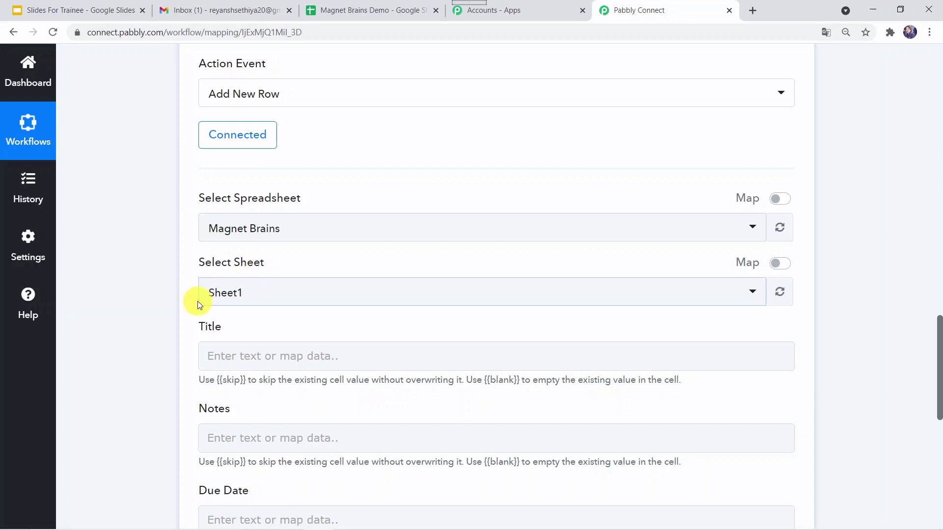
{"action": "left_click", "coordinate": [370, 7]}
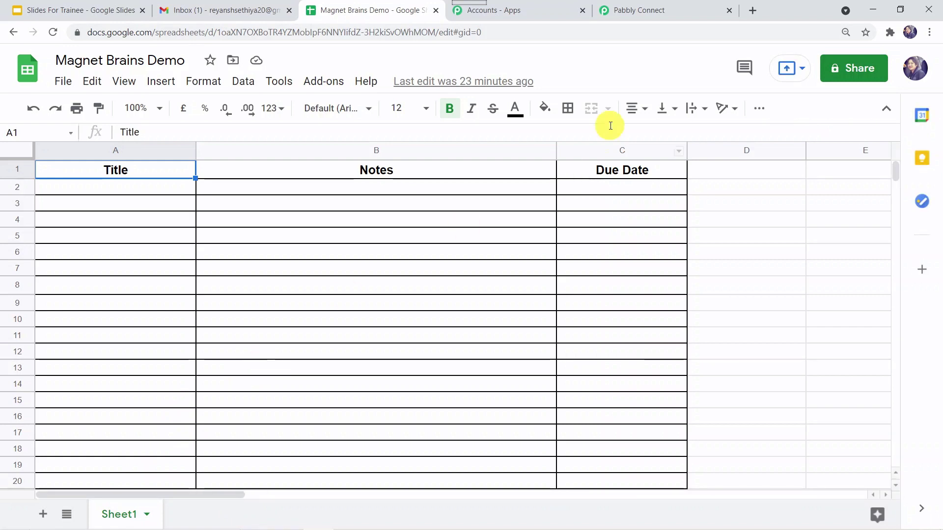
{"action": "left_click", "coordinate": [656, 6]}
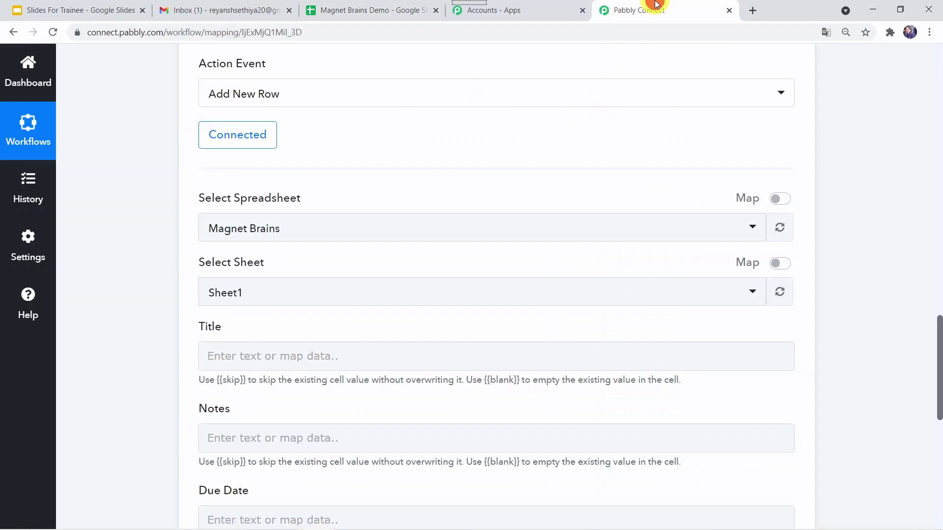
{"action": "left_click", "coordinate": [304, 293]}
{"action": "left_click", "coordinate": [289, 366]}
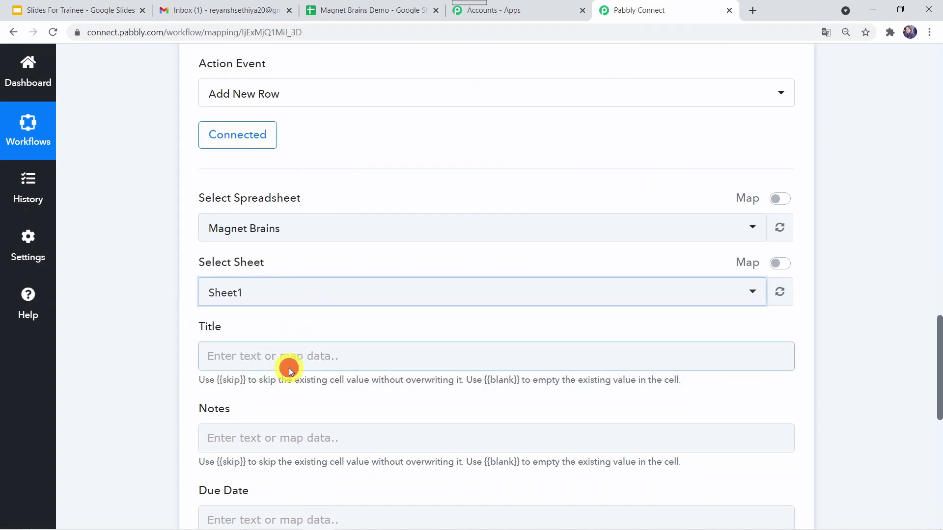
{"action": "left_click", "coordinate": [163, 379]}
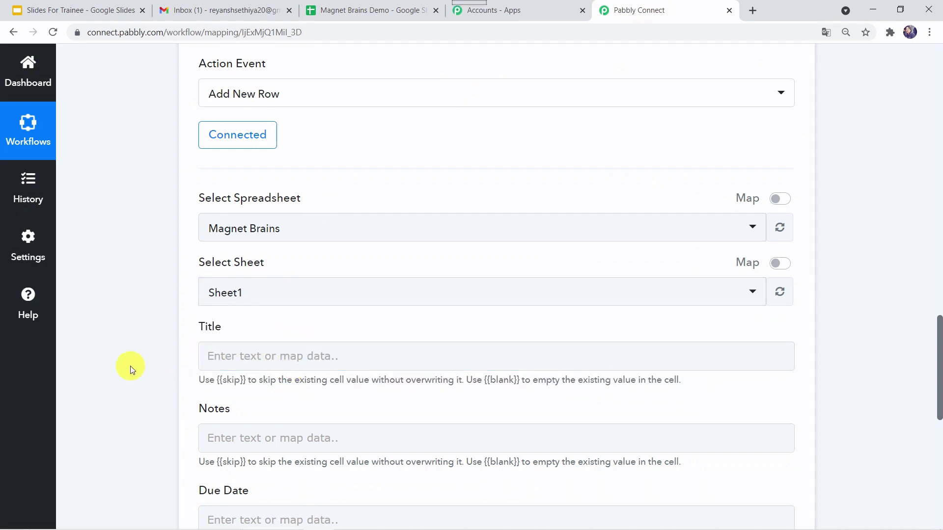
Compare the action's Title, Notes and Due Date fields with the spreadsheet headers, the Gmail task and the trigger response.
{"action": "scroll", "coordinate": [131, 367], "scroll_direction": "down", "scroll_amount": 2}
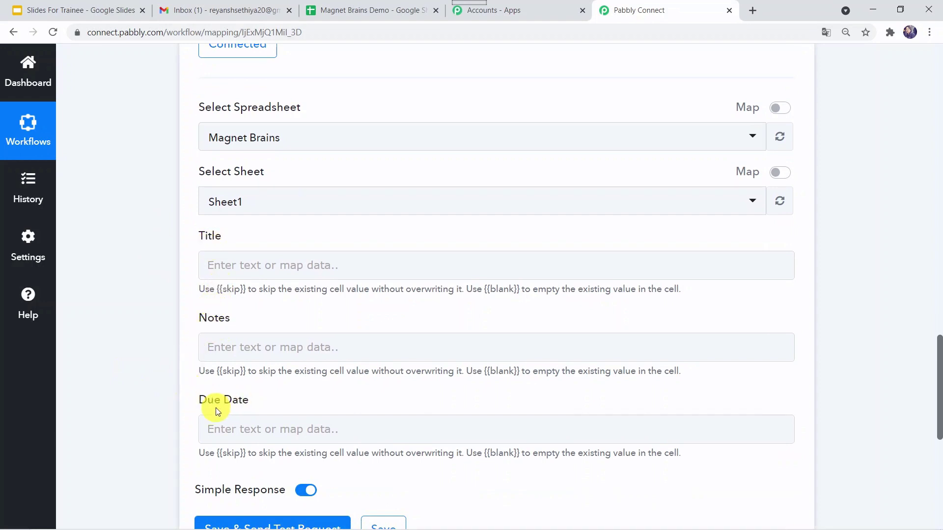
{"action": "left_click", "coordinate": [346, 16]}
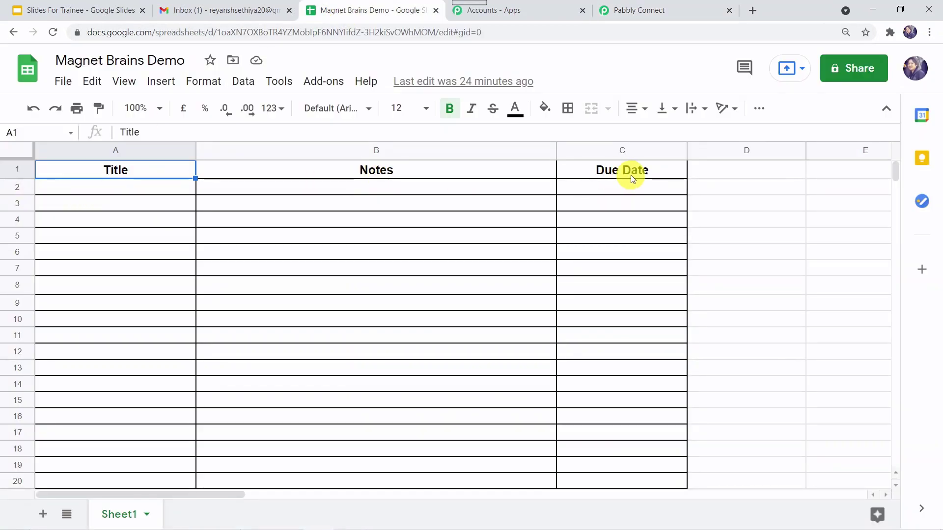
{"action": "left_click", "coordinate": [227, 16]}
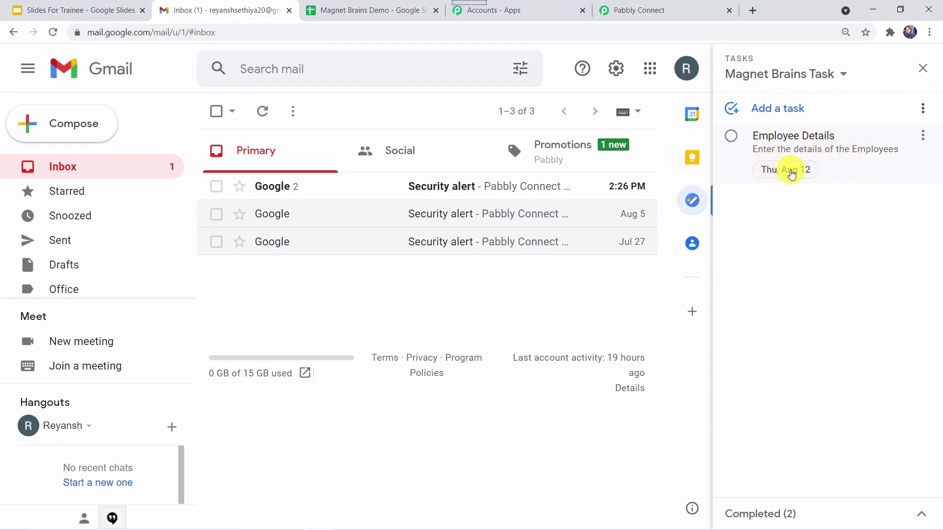
{"action": "left_click", "coordinate": [672, 10]}
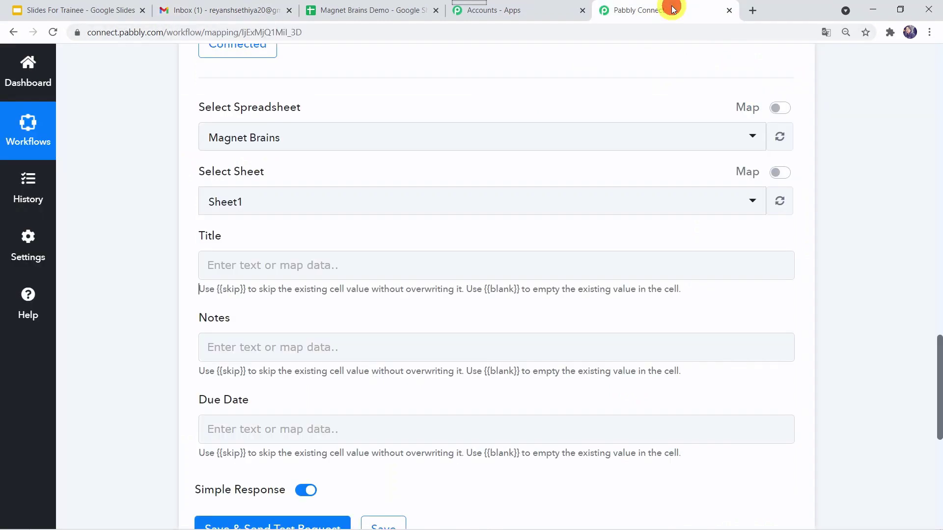
{"action": "scroll", "coordinate": [143, 254], "scroll_direction": "up", "scroll_amount": 8}
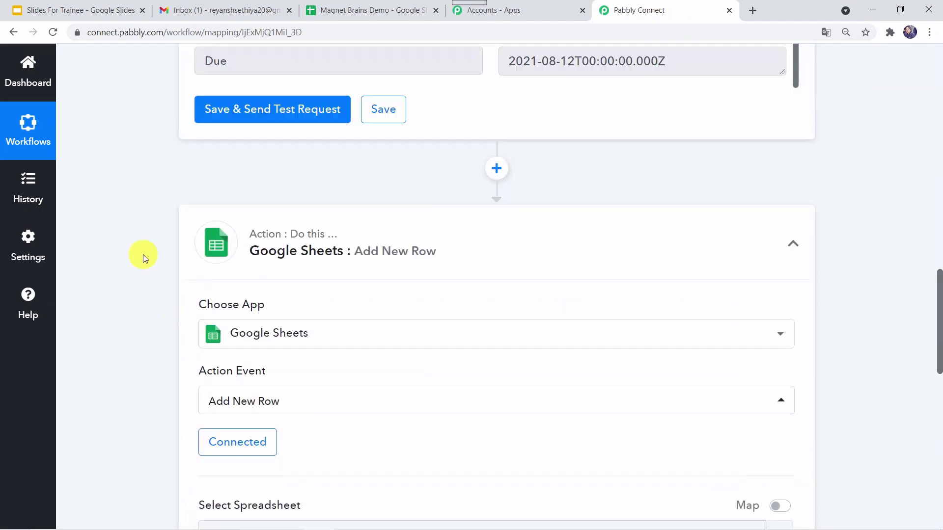
{"action": "scroll", "coordinate": [143, 255], "scroll_direction": "up", "scroll_amount": 10}
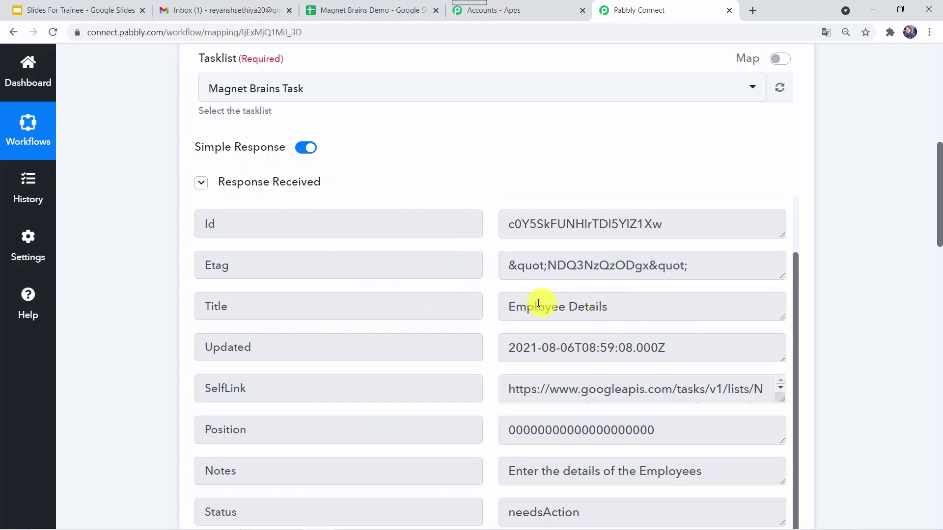
Map the Google Sheets action's Title field to the Title value from the Google Tasks: New Task step.
{"action": "scroll", "coordinate": [151, 382], "scroll_direction": "down", "scroll_amount": 10}
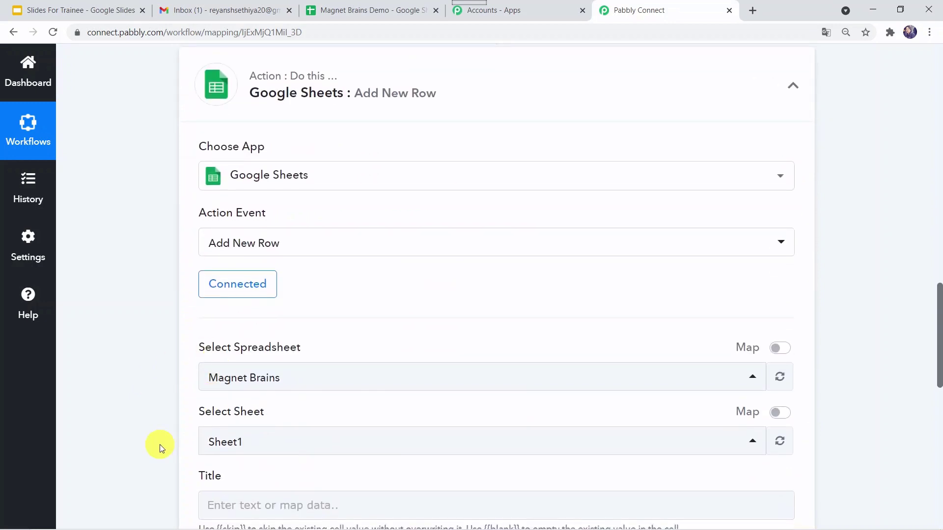
{"action": "scroll", "coordinate": [157, 444], "scroll_direction": "down", "scroll_amount": 2}
{"action": "left_click", "coordinate": [243, 412]}
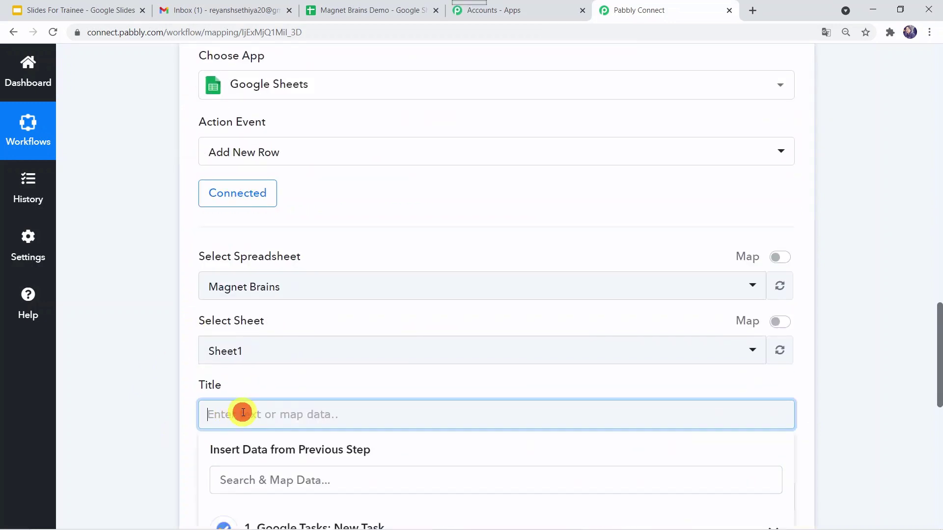
{"action": "scroll", "coordinate": [295, 349], "scroll_direction": "down", "scroll_amount": 3}
{"action": "left_click", "coordinate": [297, 372]}
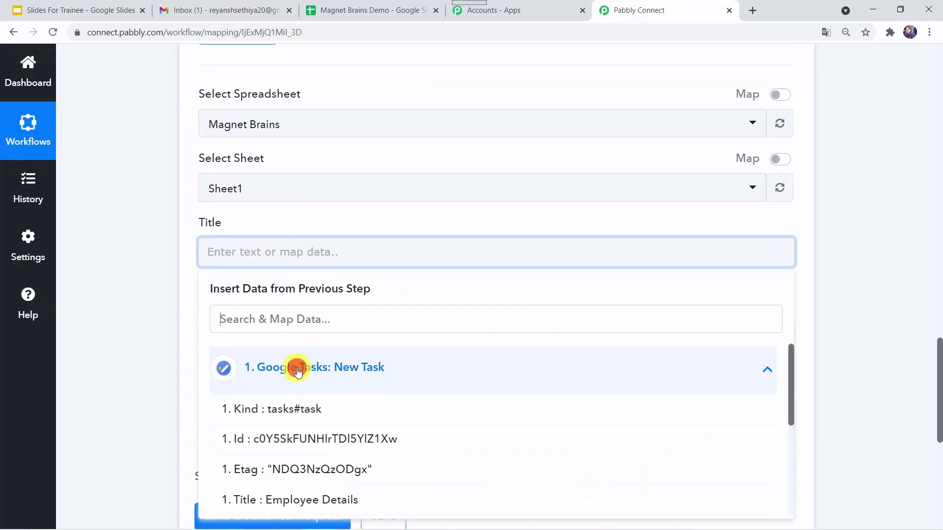
{"action": "scroll", "coordinate": [127, 432], "scroll_direction": "down", "scroll_amount": 2}
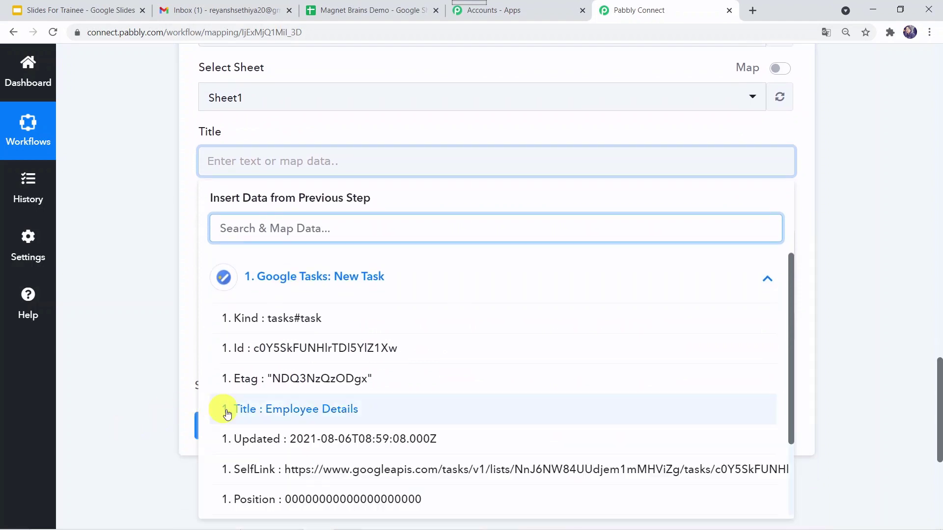
{"action": "left_click", "coordinate": [295, 411]}
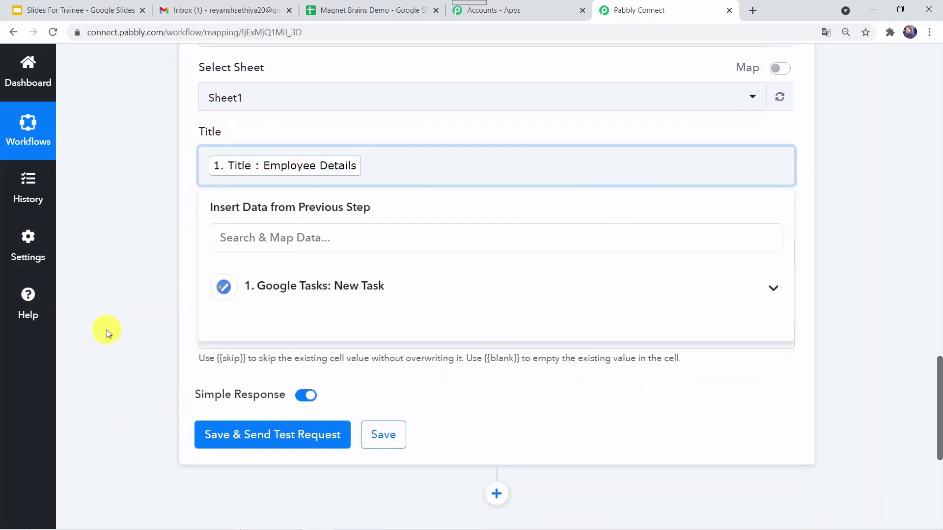
{"action": "left_click", "coordinate": [105, 267]}
Map the Google Sheets action's Notes field to the Notes value from the Google Tasks: New Task step.
{"action": "left_click", "coordinate": [227, 259]}
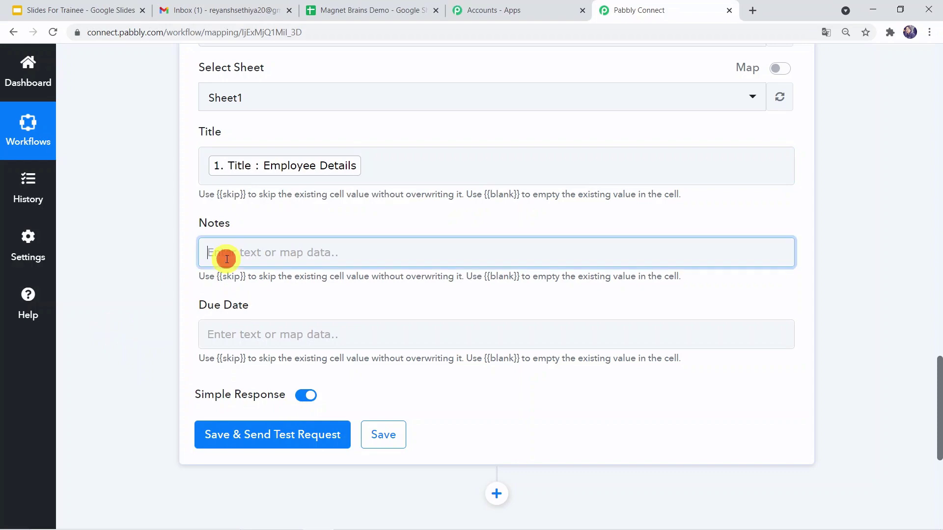
{"action": "scroll", "coordinate": [113, 325], "scroll_direction": "up", "scroll_amount": 3}
{"action": "scroll", "coordinate": [113, 326], "scroll_direction": "up", "scroll_amount": 12}
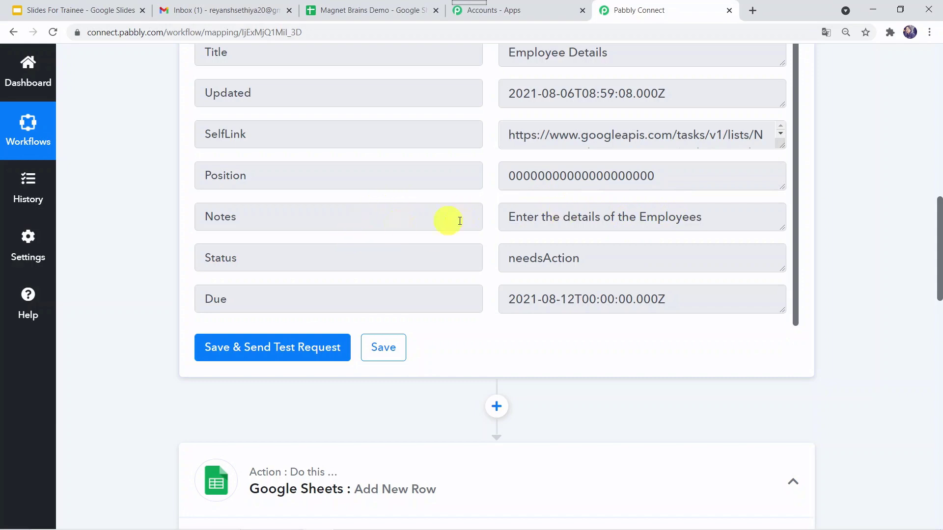
{"action": "scroll", "coordinate": [154, 431], "scroll_direction": "down", "scroll_amount": 6}
{"action": "scroll", "coordinate": [154, 431], "scroll_direction": "down", "scroll_amount": 7}
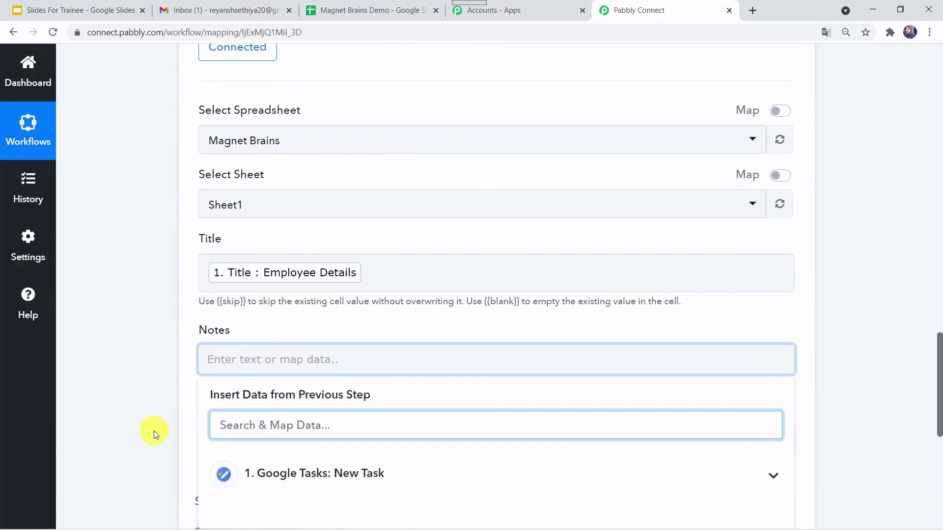
{"action": "left_click", "coordinate": [288, 385]}
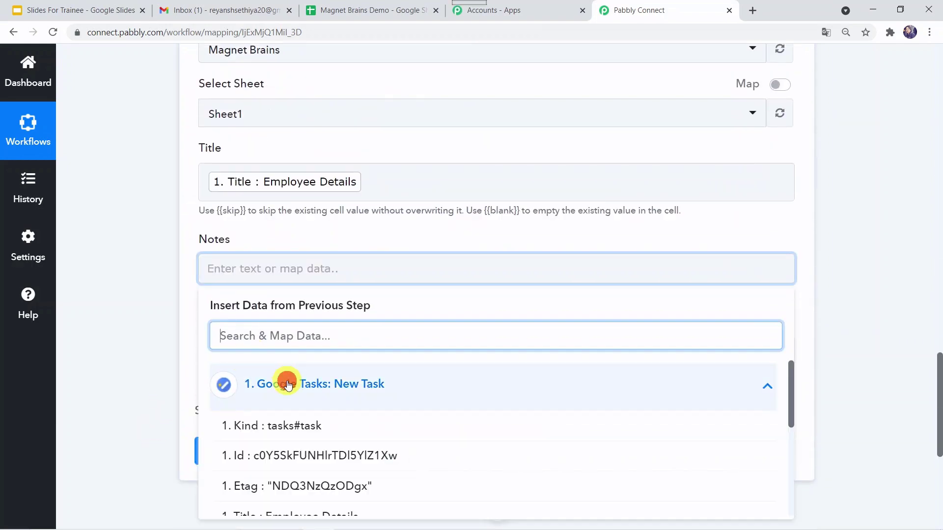
{"action": "scroll", "coordinate": [371, 268], "scroll_direction": "down", "scroll_amount": 4}
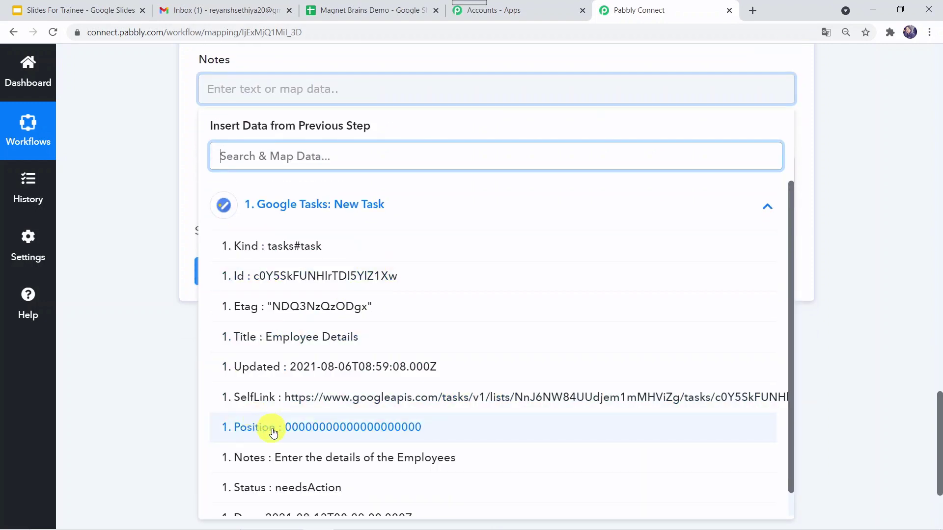
{"action": "left_click", "coordinate": [369, 459]}
{"action": "left_click", "coordinate": [117, 397]}
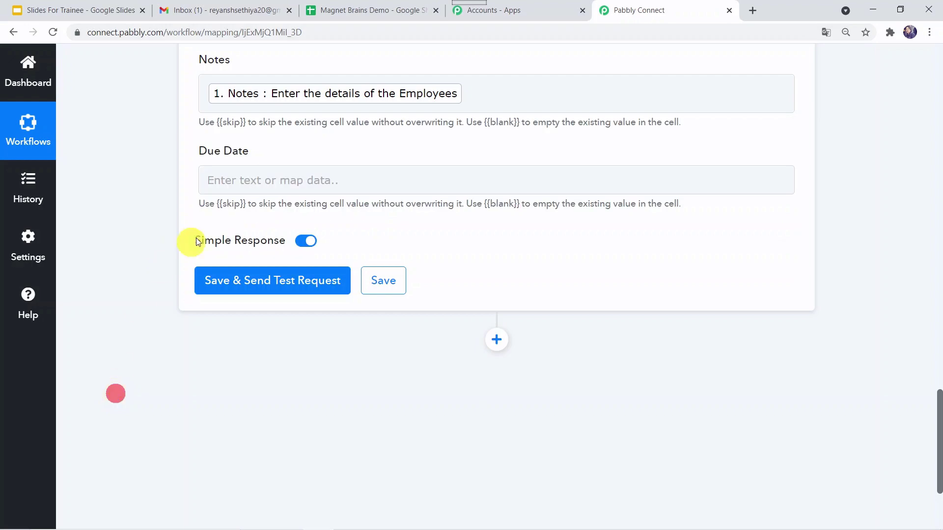
Map the Google Sheets action's Due Date field to the Due value from the Google Tasks: New Task step.
{"action": "scroll", "coordinate": [143, 136], "scroll_direction": "up", "scroll_amount": 15}
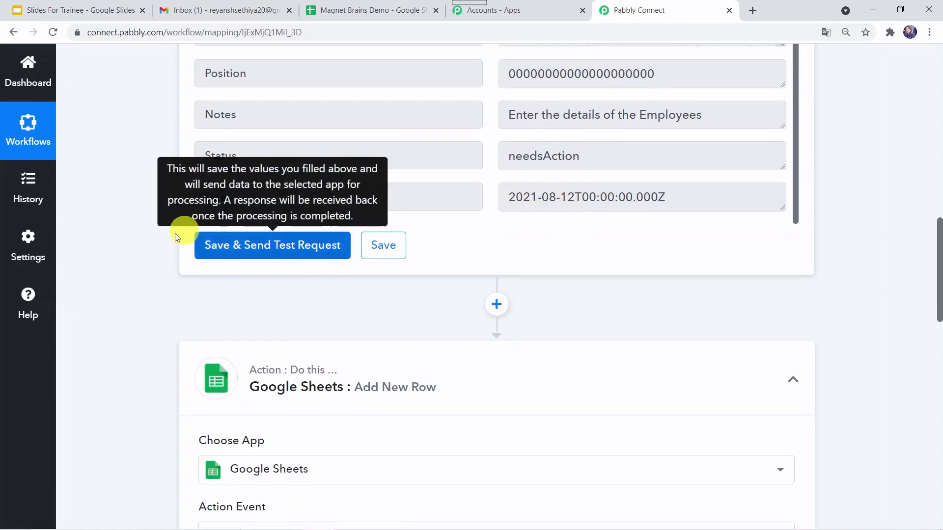
{"action": "scroll", "coordinate": [110, 385], "scroll_direction": "down", "scroll_amount": 12}
{"action": "scroll", "coordinate": [110, 385], "scroll_direction": "down", "scroll_amount": 2}
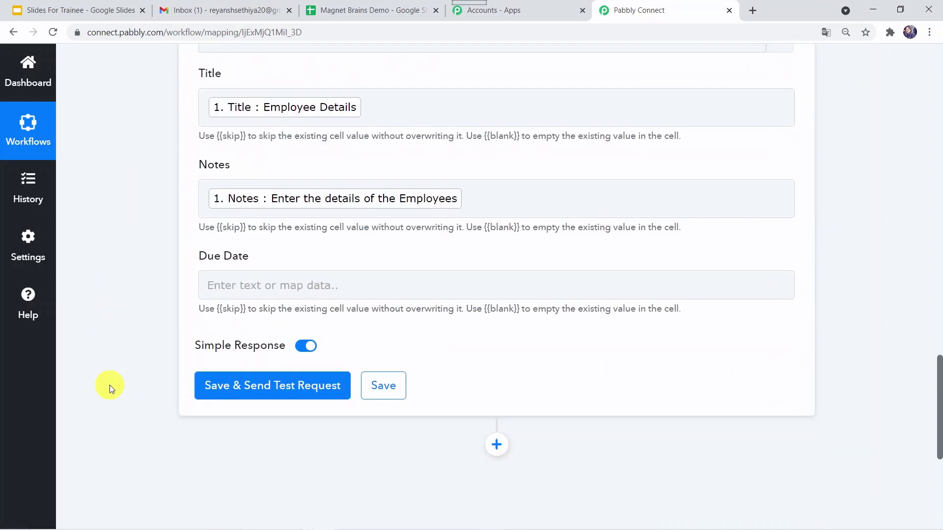
{"action": "left_click", "coordinate": [229, 274]}
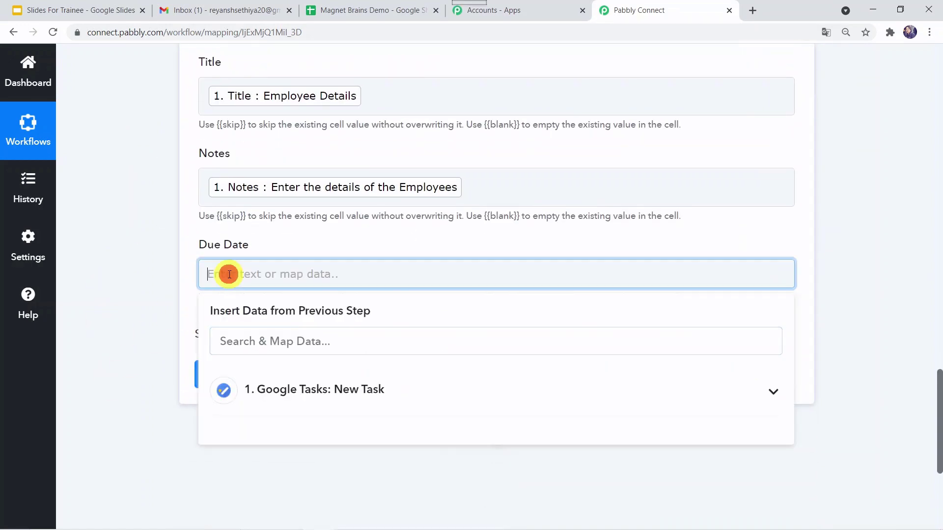
{"action": "left_click", "coordinate": [290, 400]}
{"action": "scroll", "coordinate": [103, 425], "scroll_direction": "down", "scroll_amount": 4}
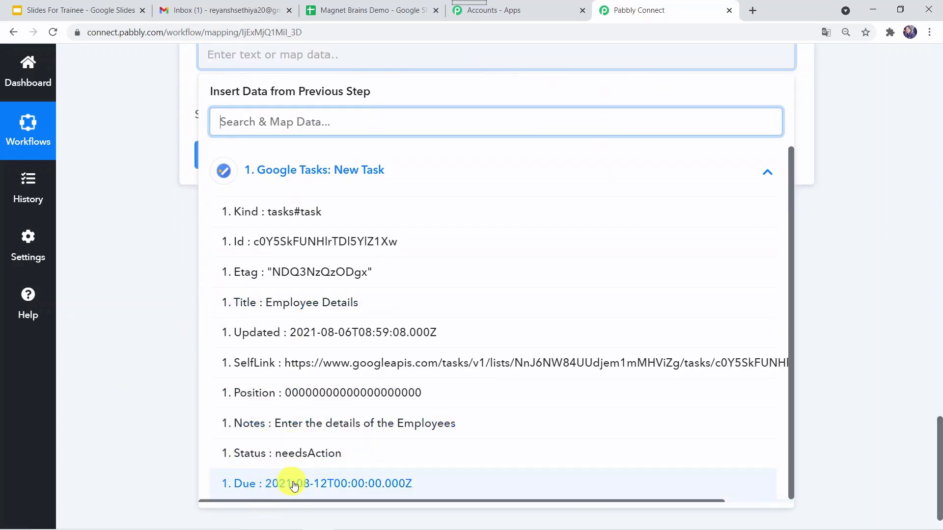
{"action": "left_click", "coordinate": [336, 486]}
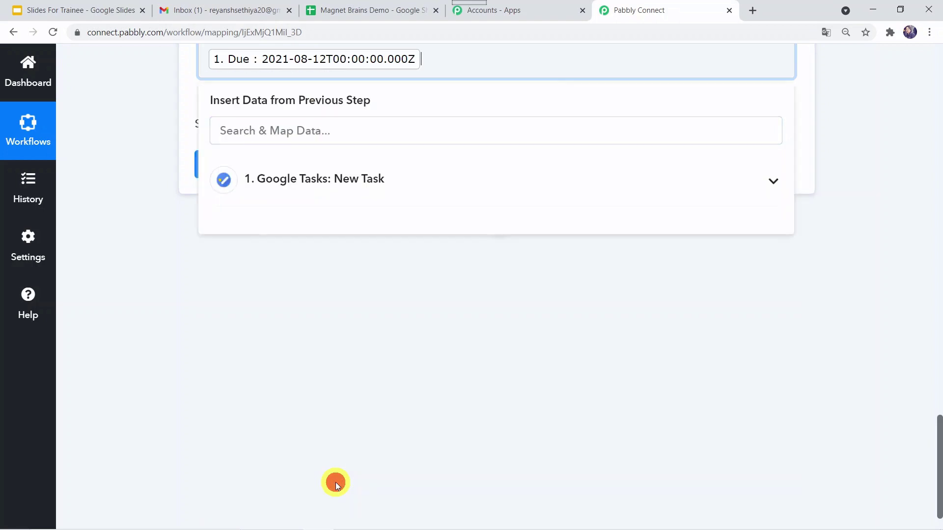
{"action": "left_click", "coordinate": [169, 310]}
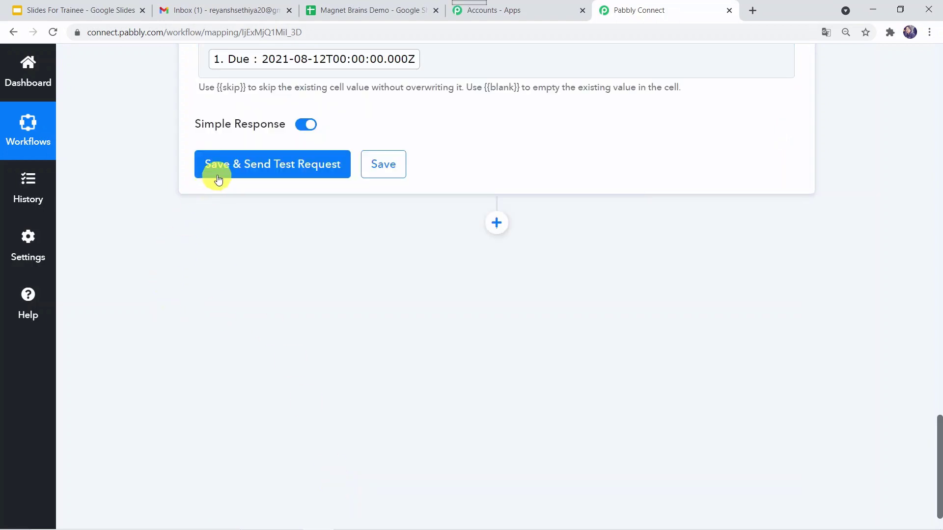
Save the Google Sheets action with a test request and save it again once the response is received.
{"action": "left_click", "coordinate": [238, 164]}
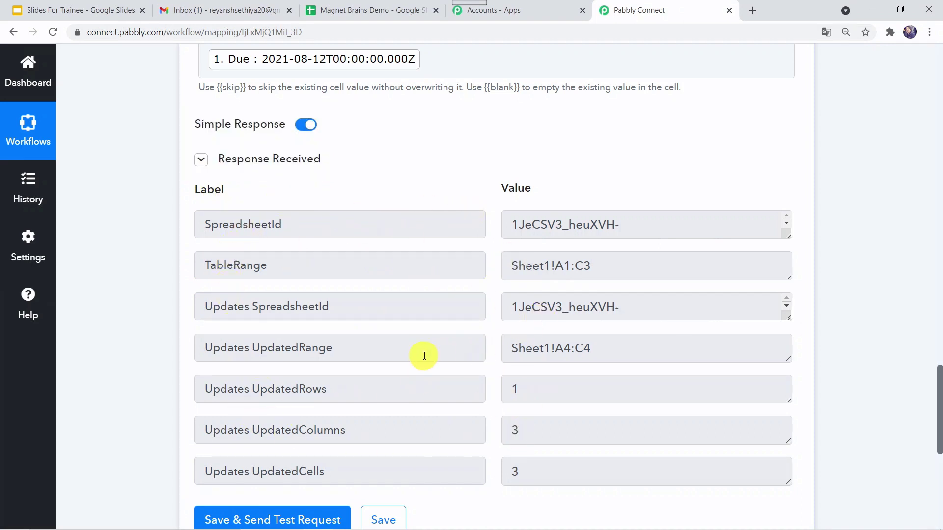
{"action": "scroll", "coordinate": [423, 357], "scroll_direction": "down", "scroll_amount": 2}
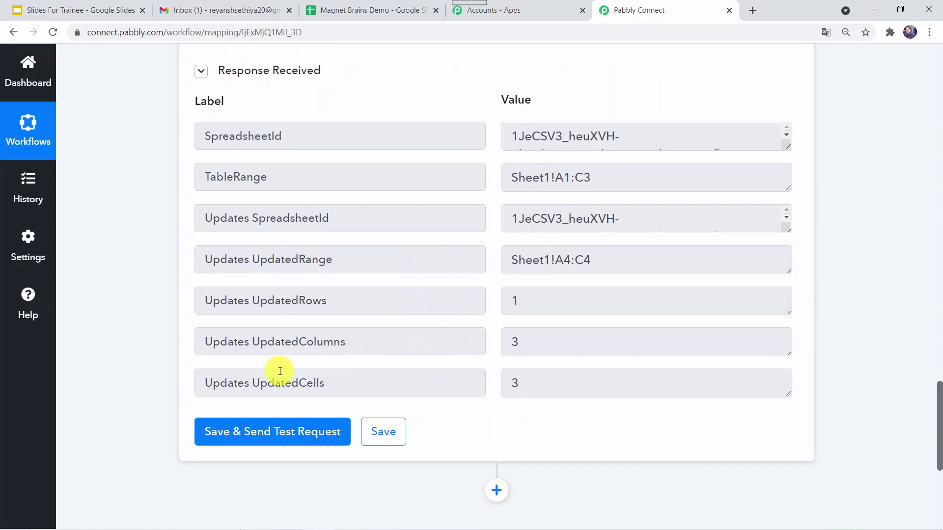
{"action": "left_click", "coordinate": [390, 442]}
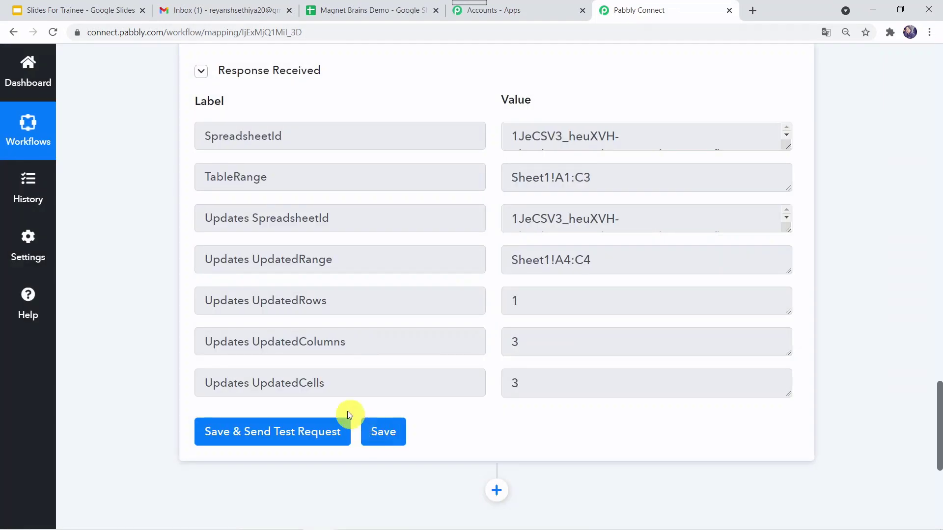
Switch to the Magnet Brains Demo spreadsheet in Google Sheets and reload it to check for the test row.
{"action": "left_click", "coordinate": [359, 12]}
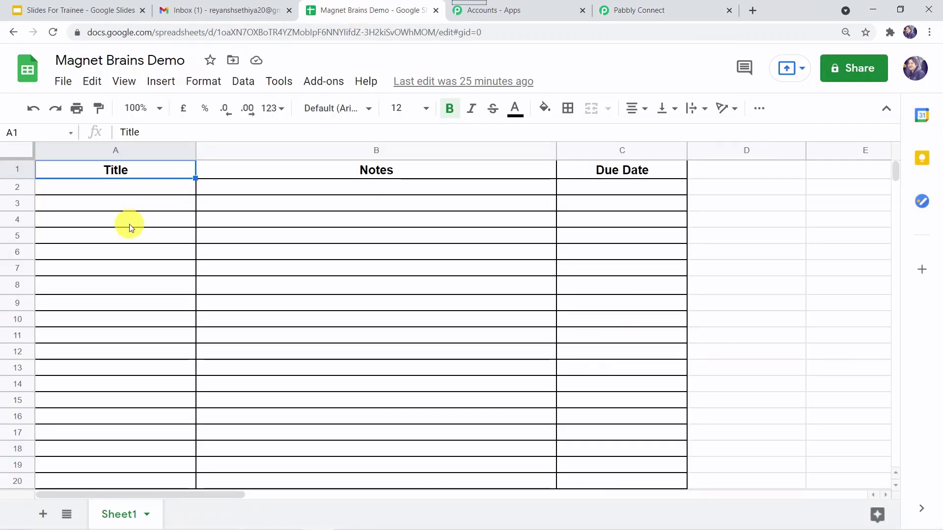
{"action": "left_click", "coordinate": [52, 33]}
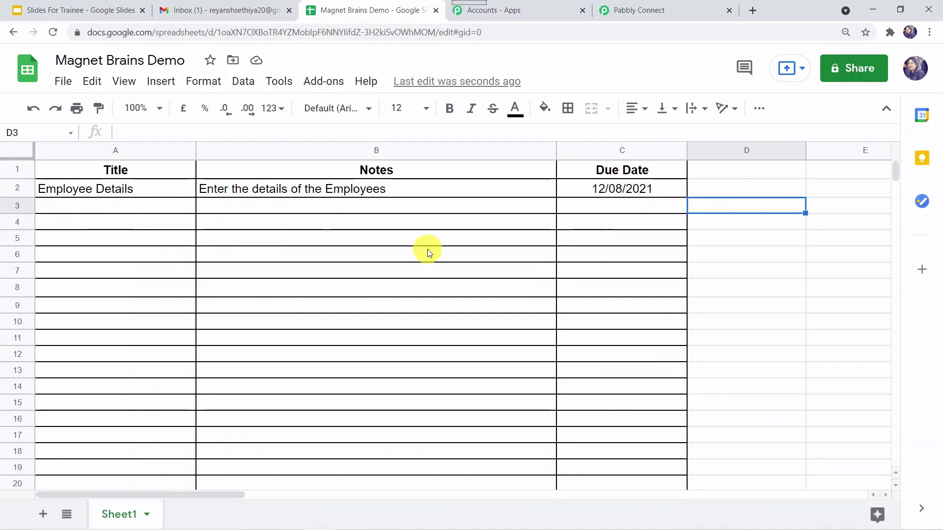
In Gmail's Magnet Brains Task list, add the task "Subscriber Details" with details "Enter the details of the Subscribers" and date August 20, 2021.
{"action": "left_click", "coordinate": [238, 9]}
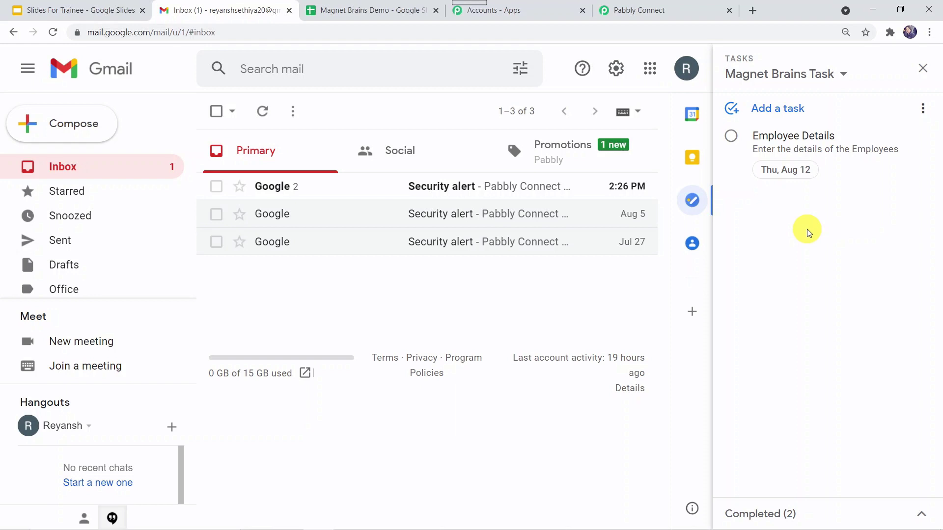
{"action": "left_click", "coordinate": [796, 108]}
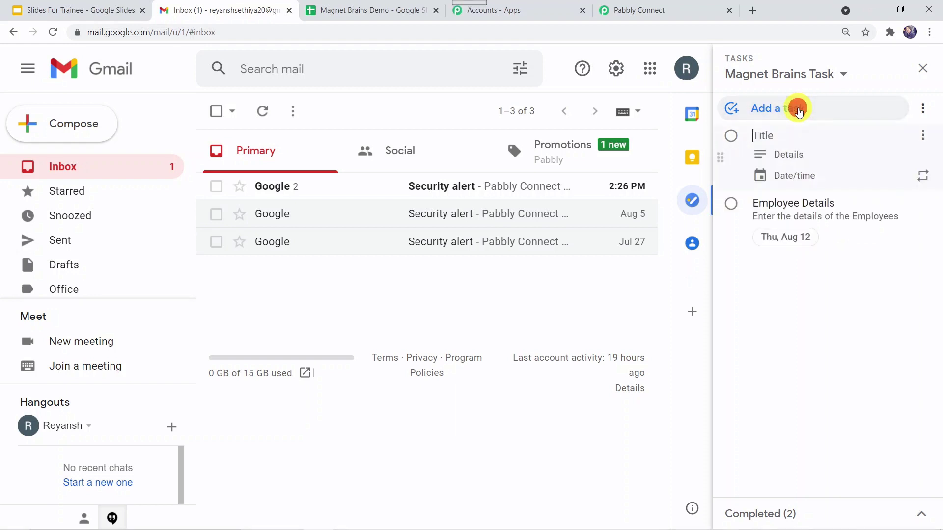
{"action": "left_click", "coordinate": [779, 136]}
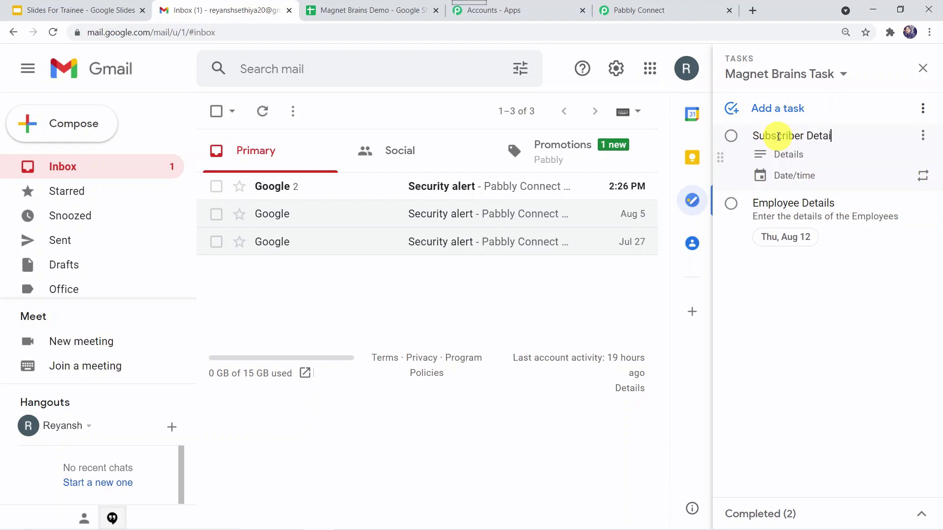
{"action": "left_click", "coordinate": [787, 154]}
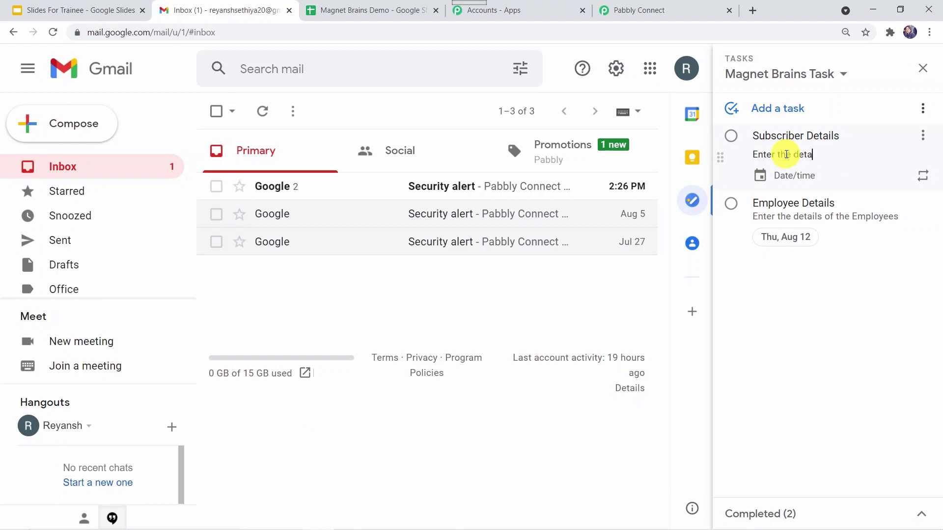
{"action": "type", "text": "ils of the Subscribers"}
{"action": "left_click", "coordinate": [799, 175]}
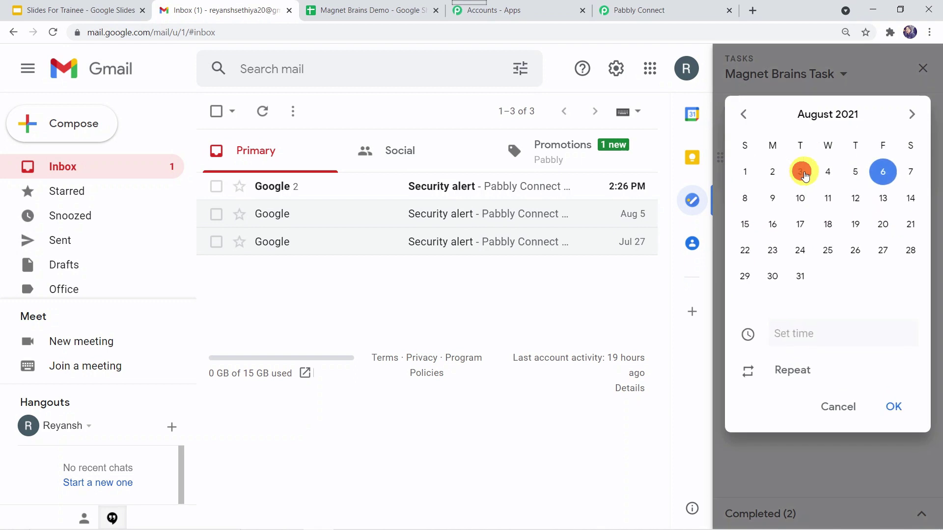
{"action": "left_click", "coordinate": [887, 226]}
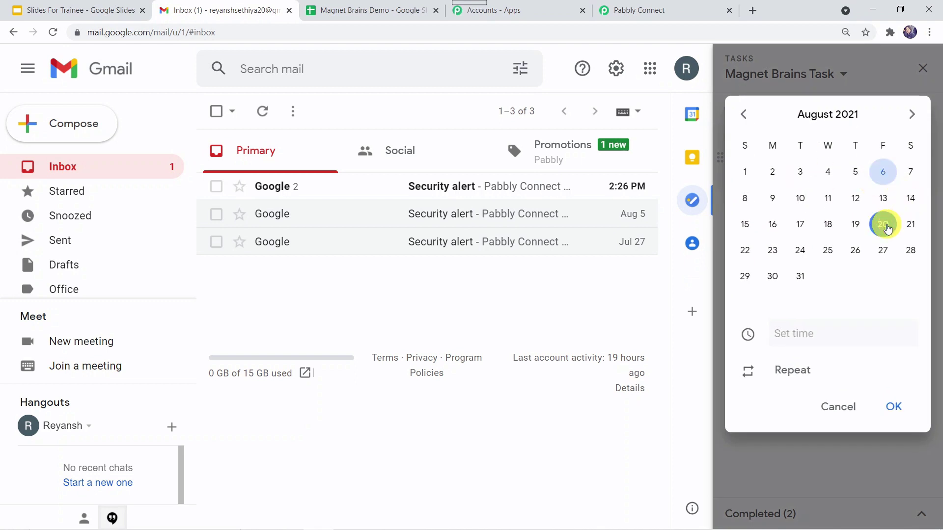
{"action": "left_click", "coordinate": [892, 405]}
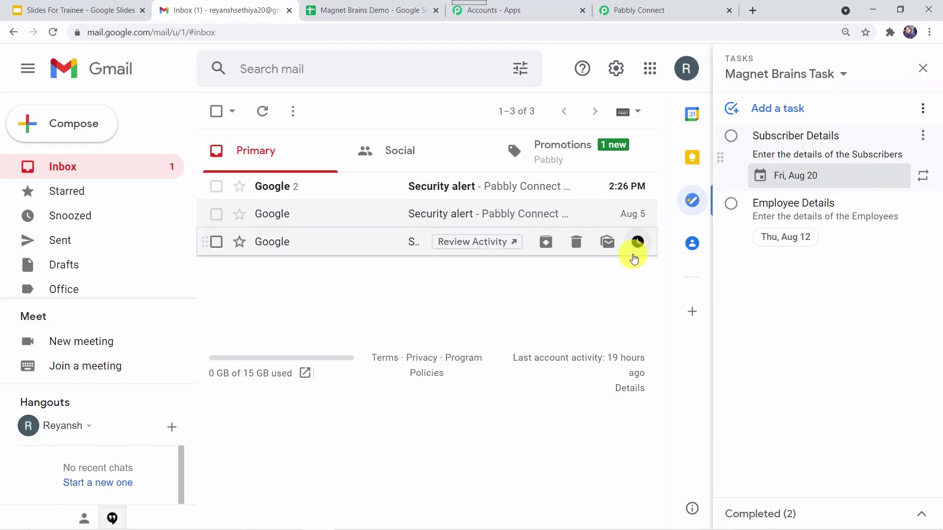
Reload the Magnet Brains Demo spreadsheet and compare its rows with the tasks in Gmail's Magnet Brains Task list.
{"action": "left_click", "coordinate": [382, 6]}
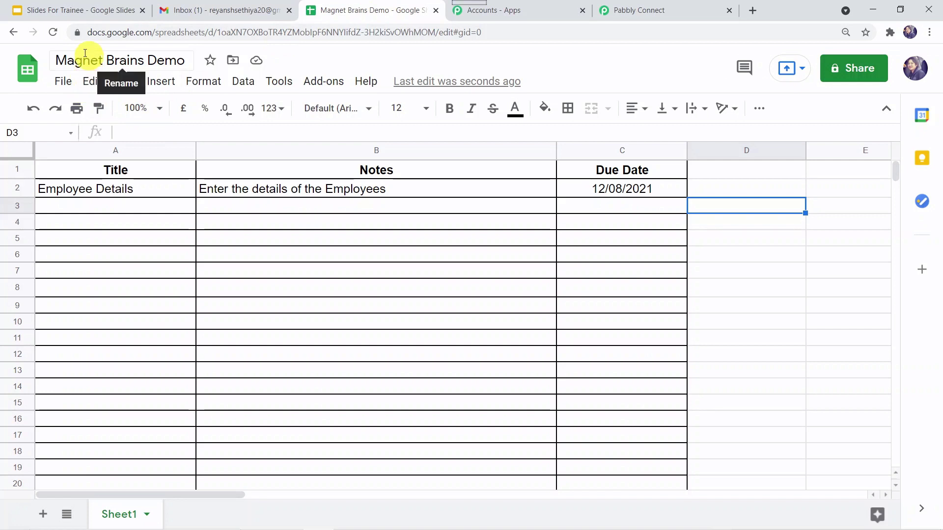
{"action": "left_click", "coordinate": [53, 33]}
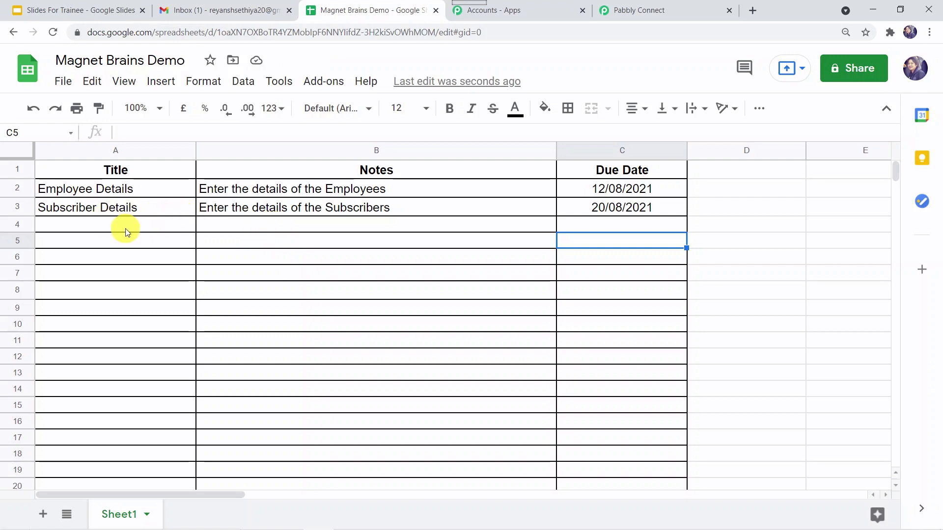
{"action": "left_click", "coordinate": [220, 7]}
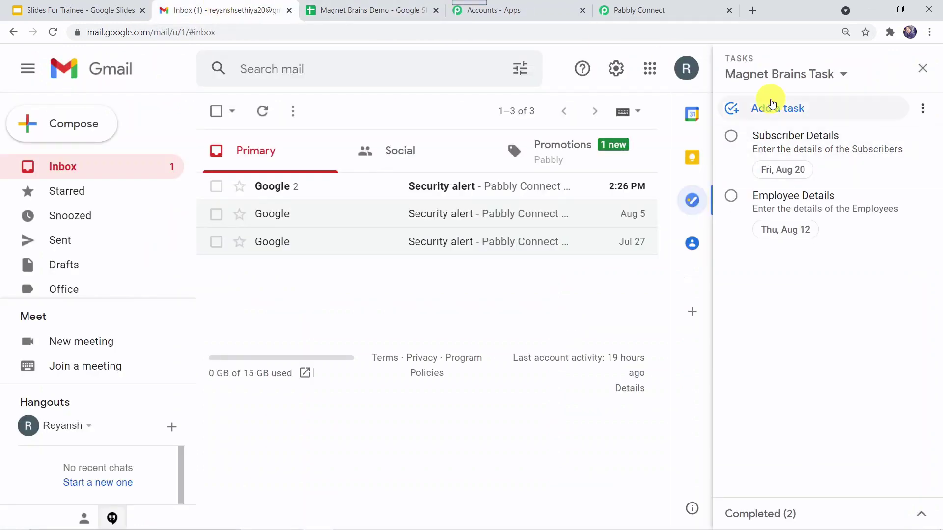
Return to Pabbly Connect and collapse the Google Sheets action and the Google Tasks trigger of the workflow.
{"action": "left_click_drag", "start_coordinate": [776, 208], "coordinate": [630, 3]}
{"action": "left_click", "coordinate": [637, 9]}
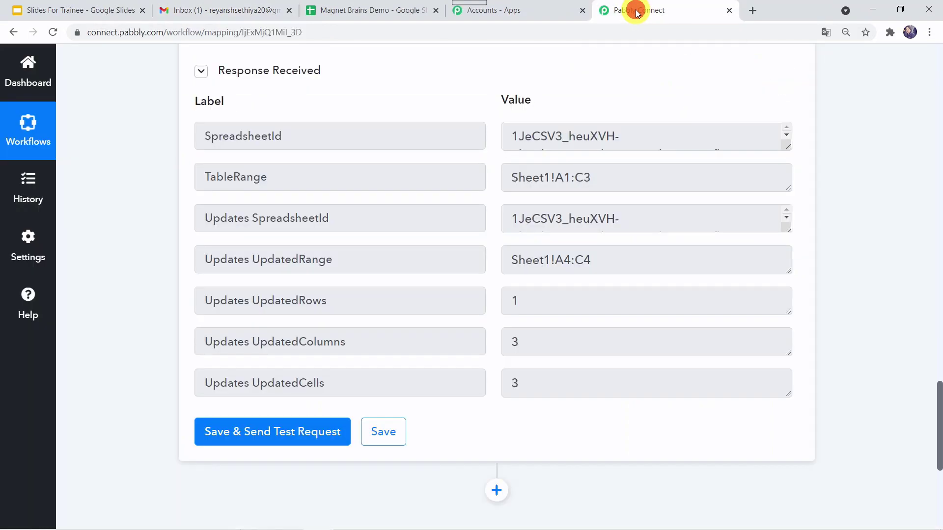
{"action": "scroll", "coordinate": [109, 252], "scroll_direction": "up", "scroll_amount": 10}
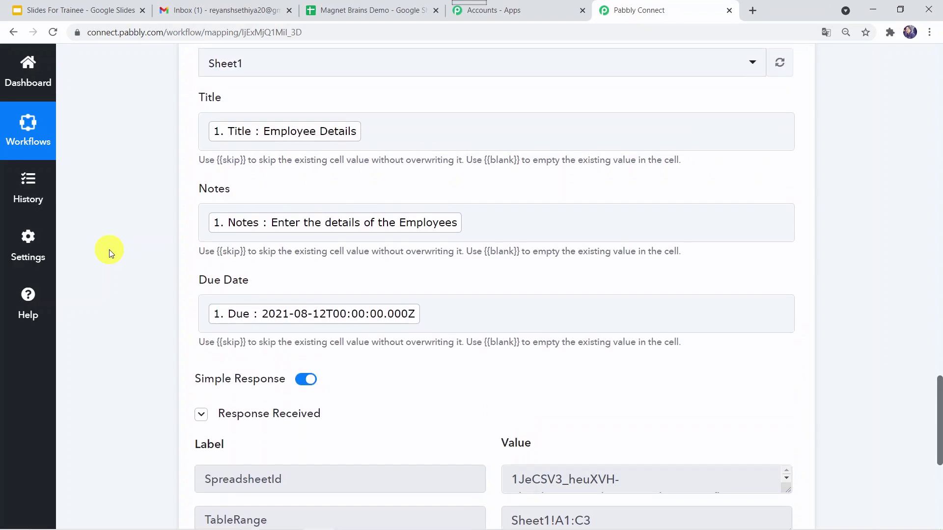
{"action": "scroll", "coordinate": [109, 249], "scroll_direction": "up", "scroll_amount": 4}
{"action": "left_click", "coordinate": [332, 186]}
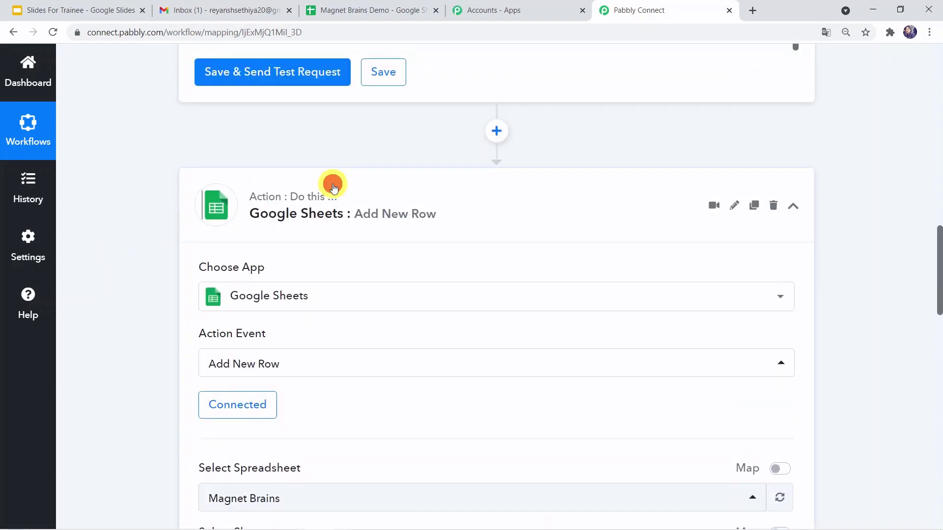
{"action": "scroll", "coordinate": [83, 144], "scroll_direction": "up", "scroll_amount": 10}
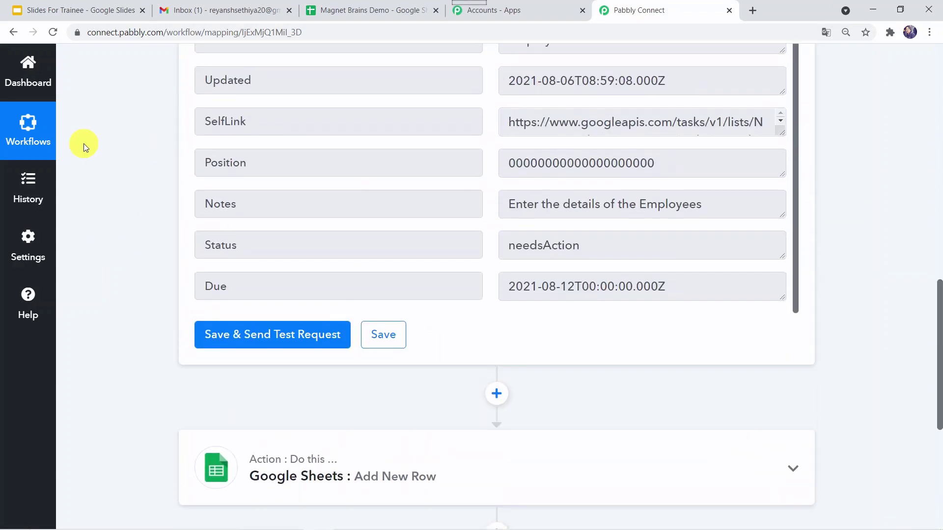
{"action": "scroll", "coordinate": [83, 143], "scroll_direction": "up", "scroll_amount": 8}
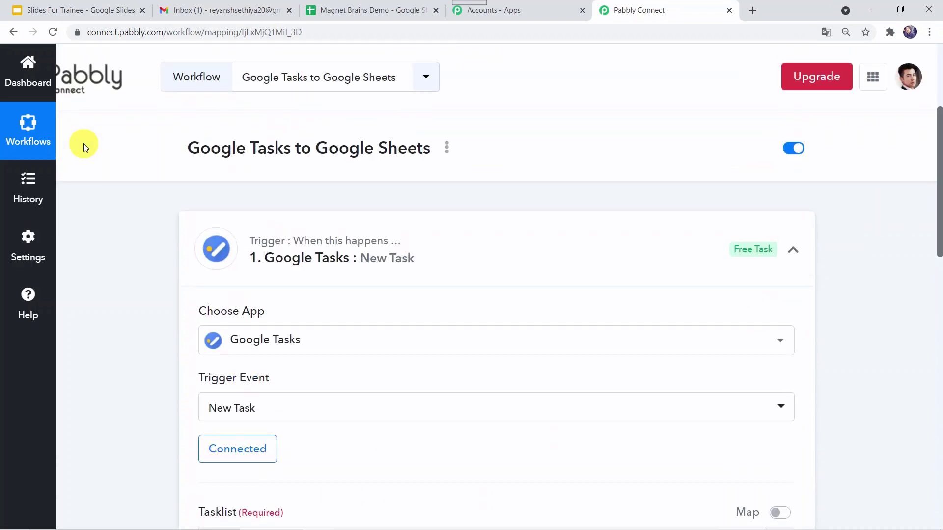
{"action": "left_click", "coordinate": [374, 226]}
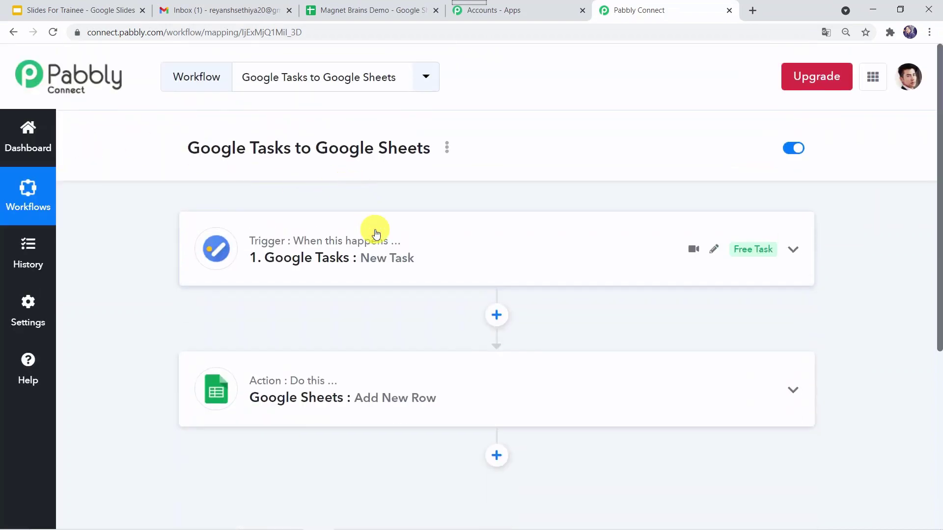